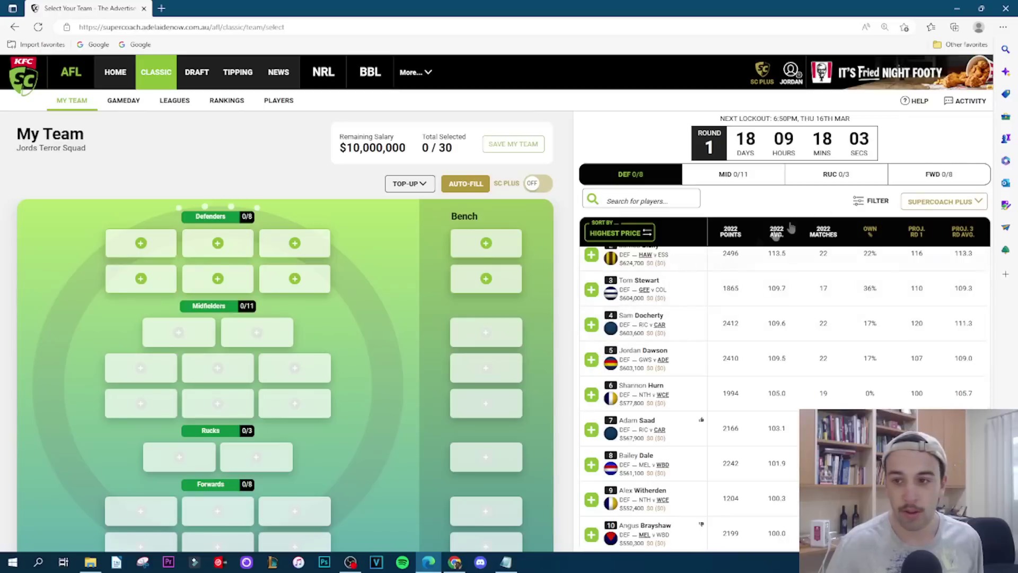
- Switch the player list from defenders to the MID 0/11 midfielders list
left_click(759, 175)
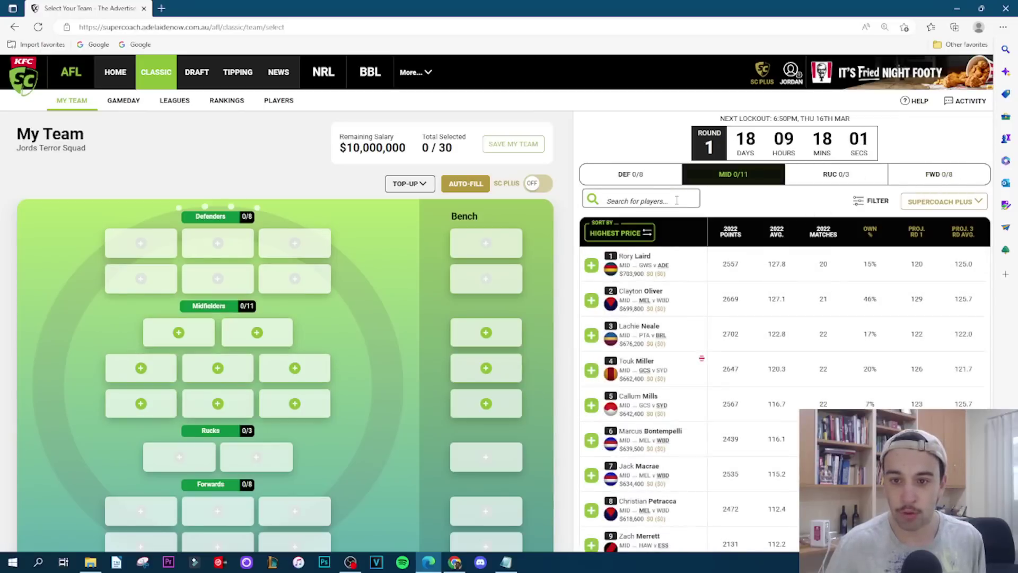
- Search by name and add Josh Kelly and Stephen Coniglio to the midfield, leaving $8,860,000
left_click(677, 200)
type("kell")
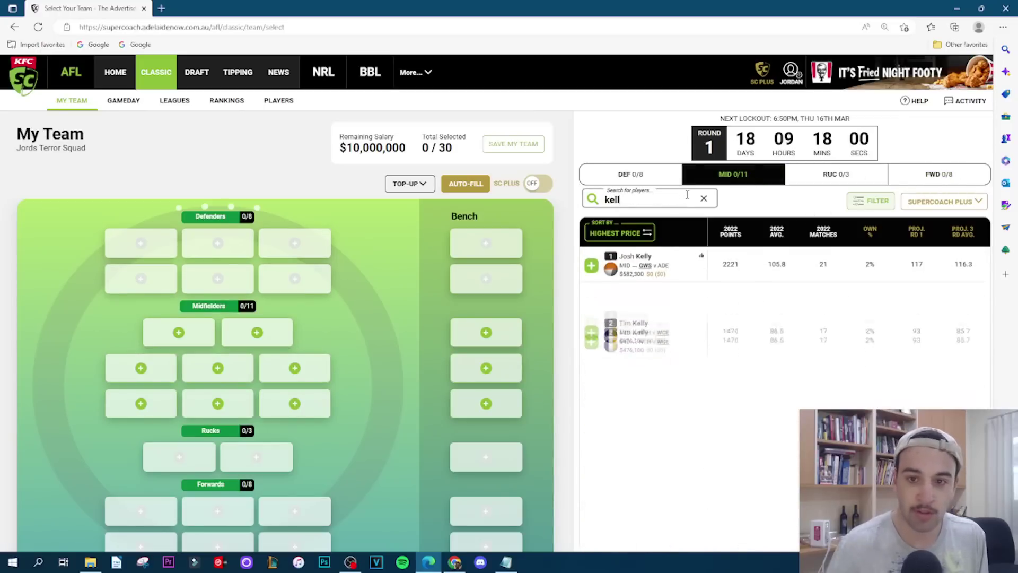
left_click(592, 264)
key("ctrl+a")
type("cog")
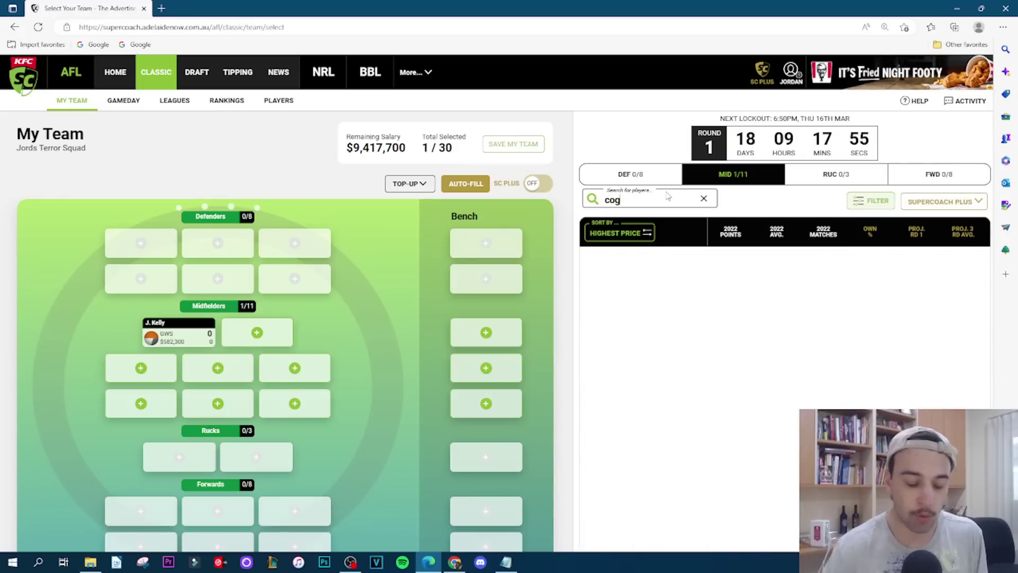
key("BackSpace")
type("ng")
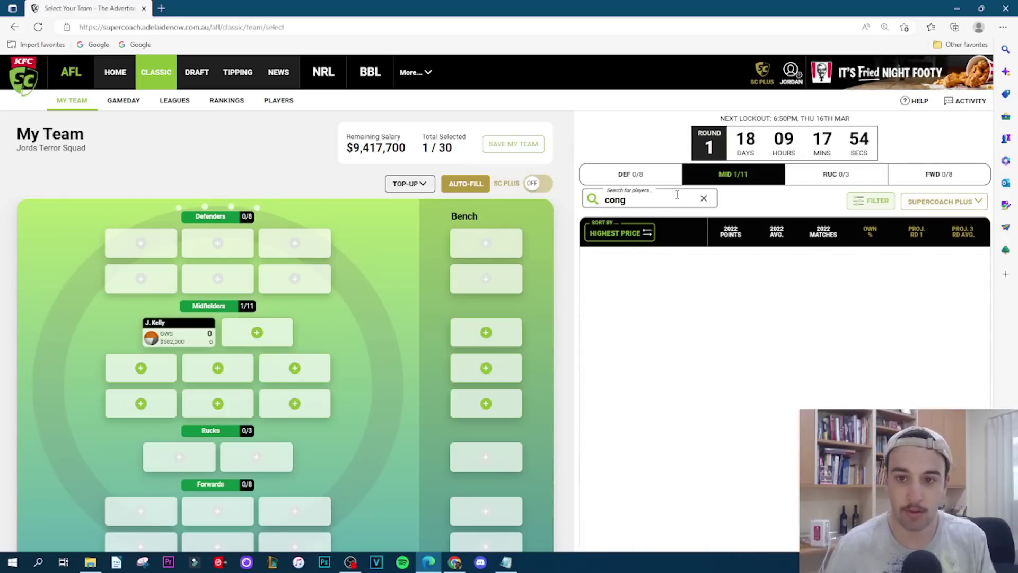
key("BackSpace")
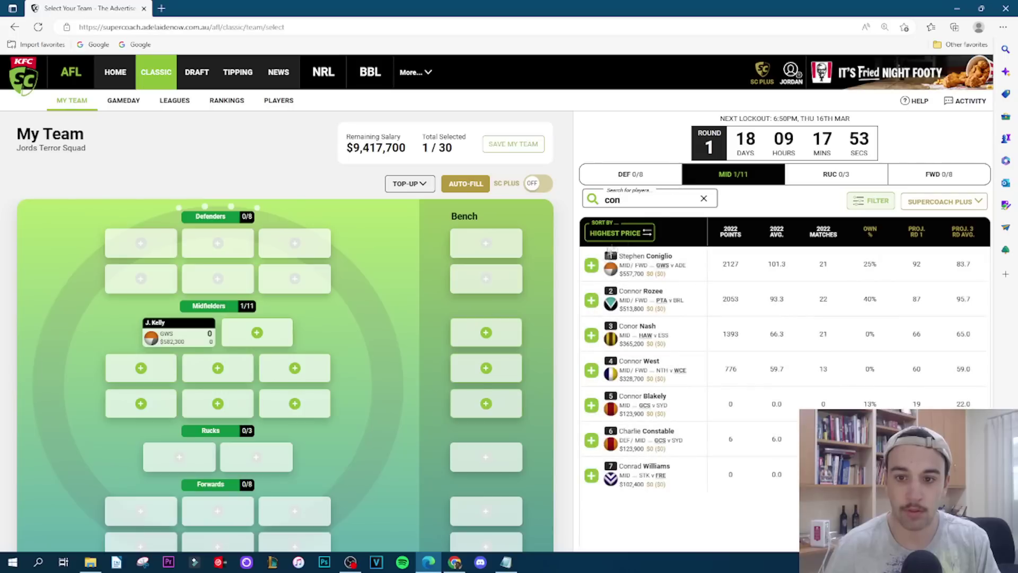
left_click(592, 265)
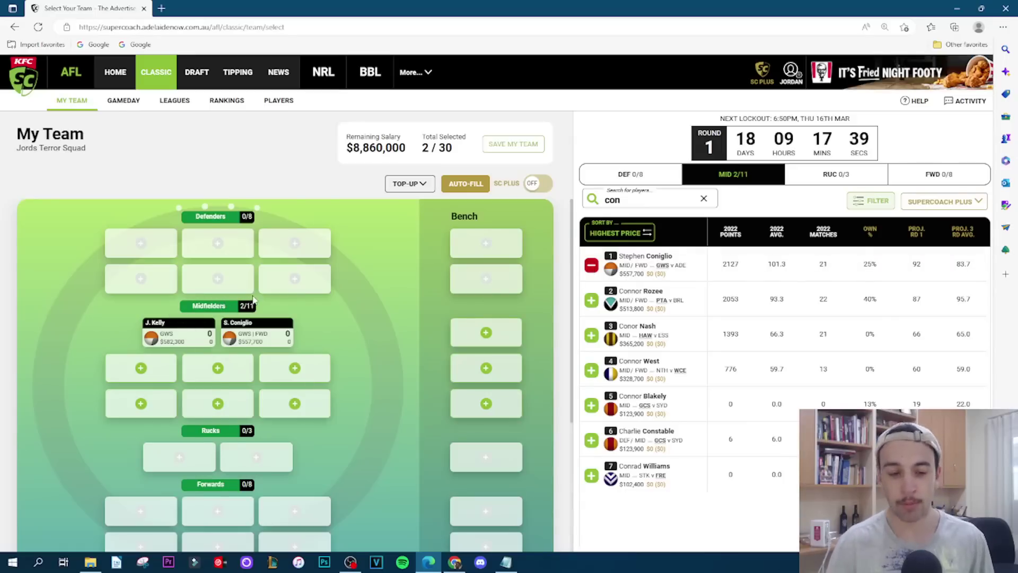
mouse_move(289, 337)
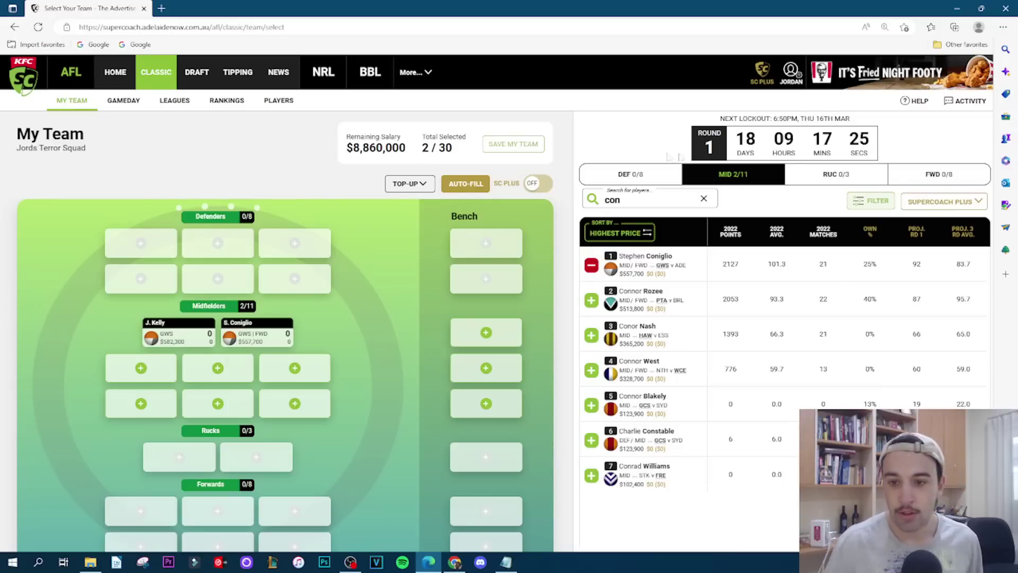
- Clear the search and add Tom Green from the full midfielder list, leaving $8,325,400
left_click(703, 198)
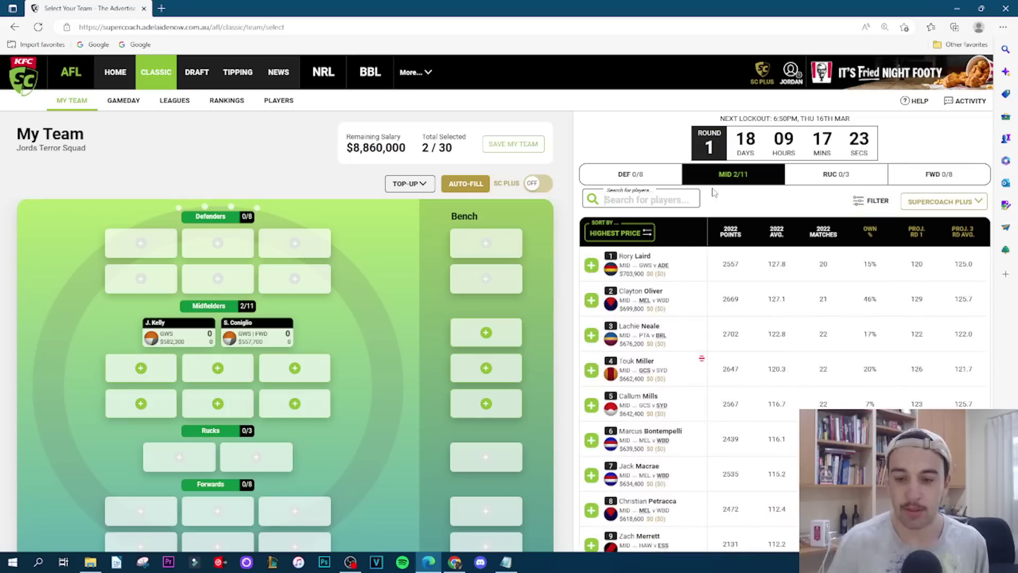
scroll(670, 391, "down", 5)
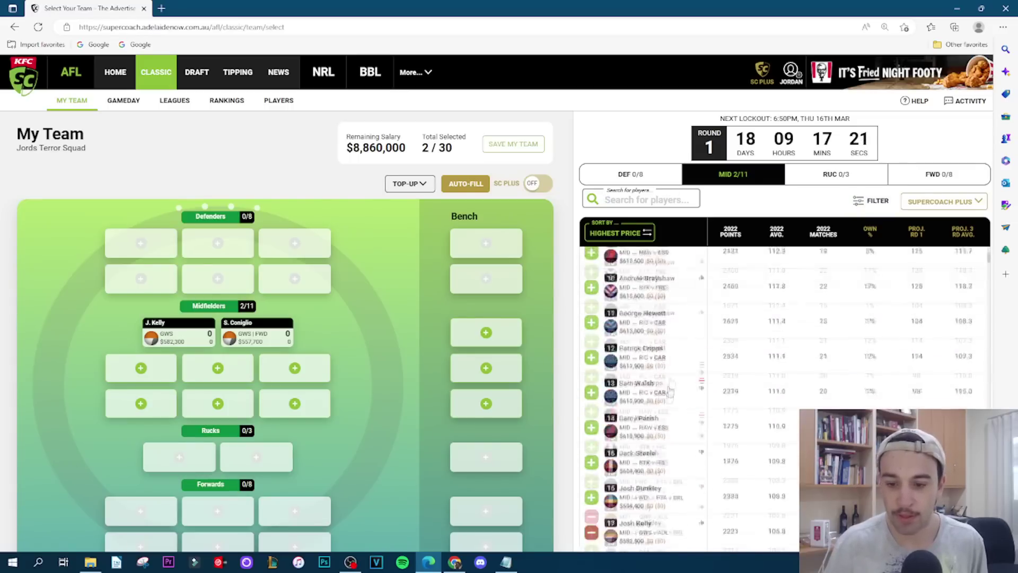
scroll(670, 391, "down", 12)
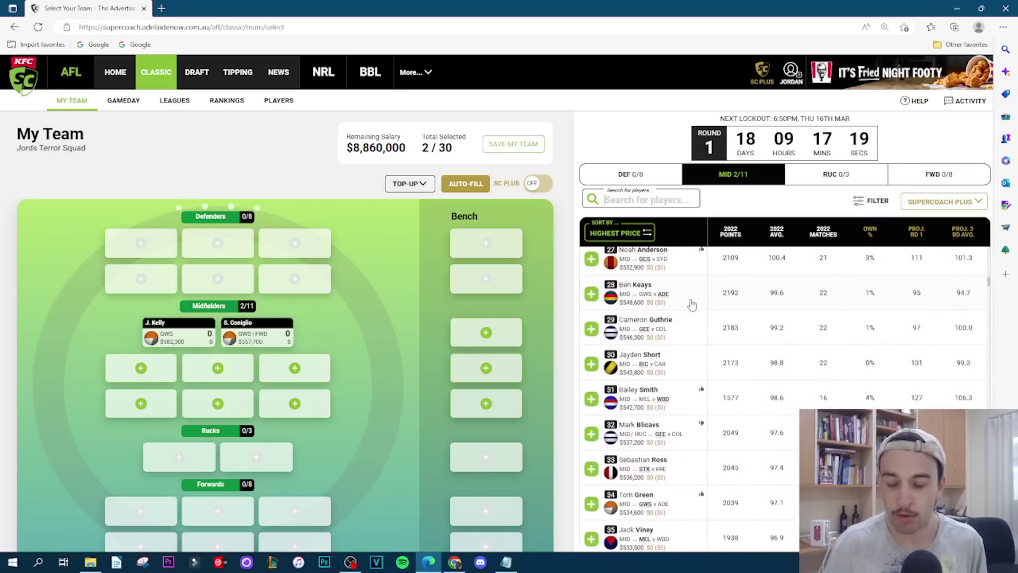
left_click(593, 504)
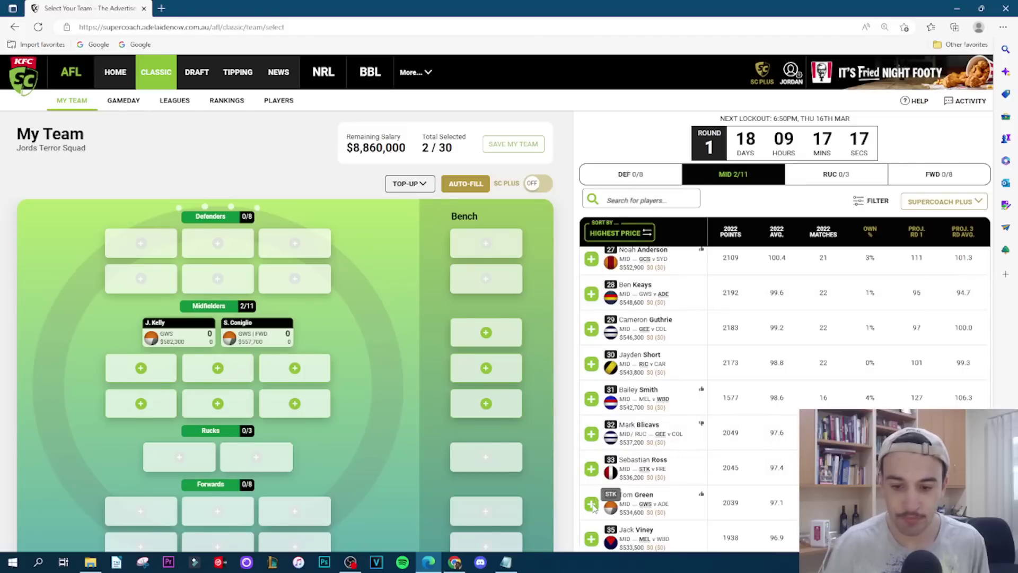
left_click(592, 503)
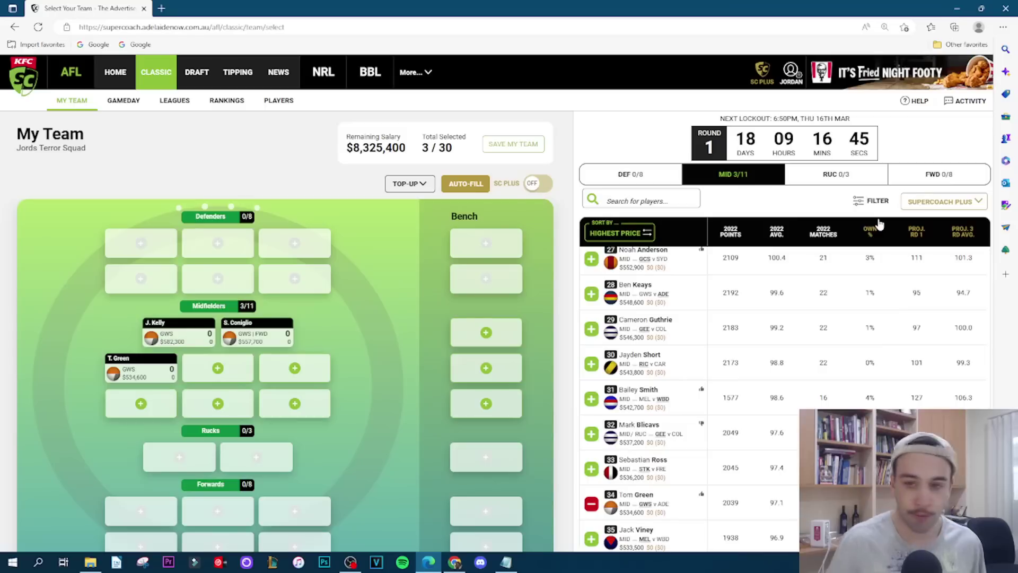
- Search 'call', add Finn Callaghan to the midfield, then clear the search
left_click(651, 195)
type("c")
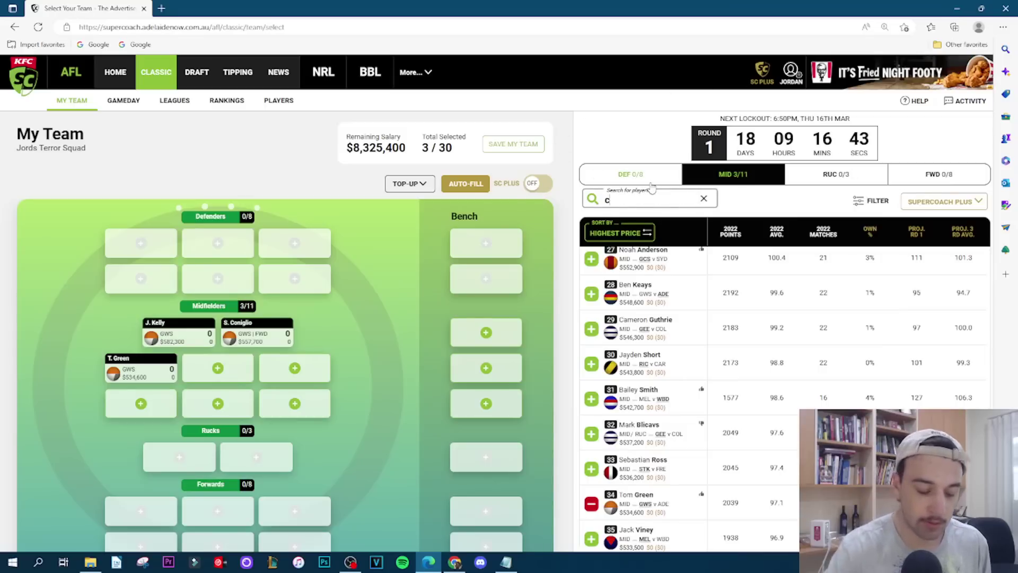
type("all")
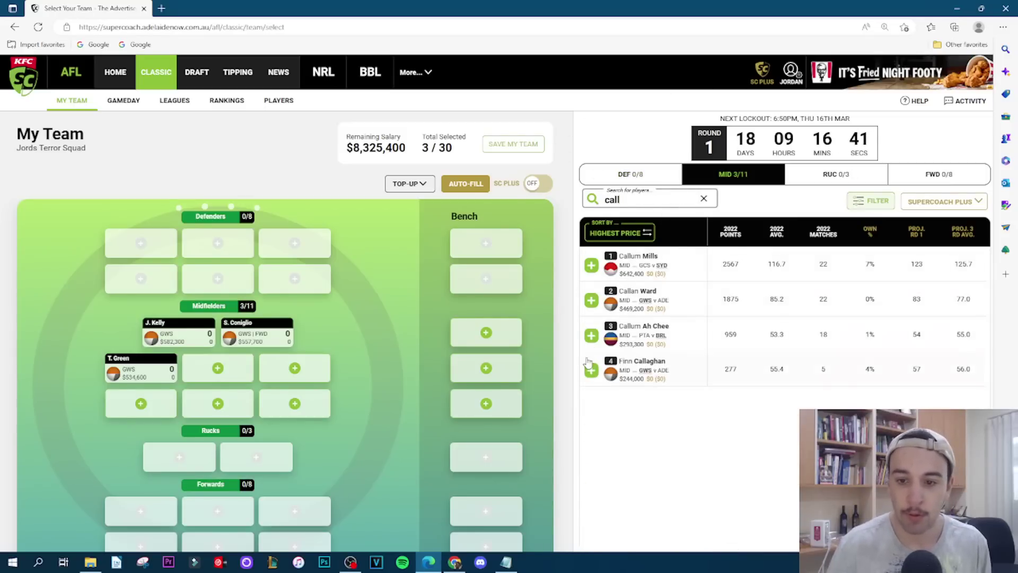
left_click(590, 368)
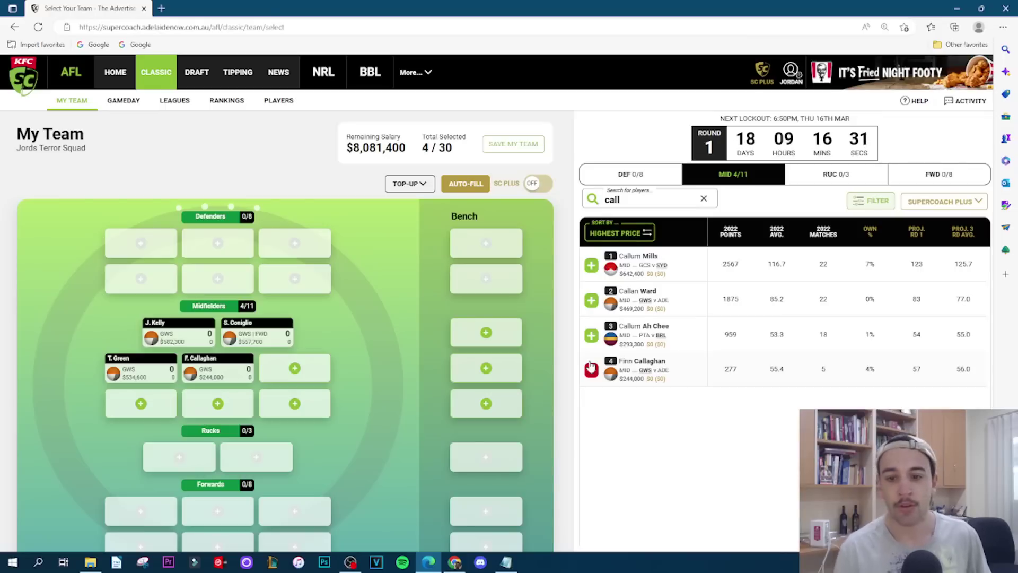
left_click(705, 199)
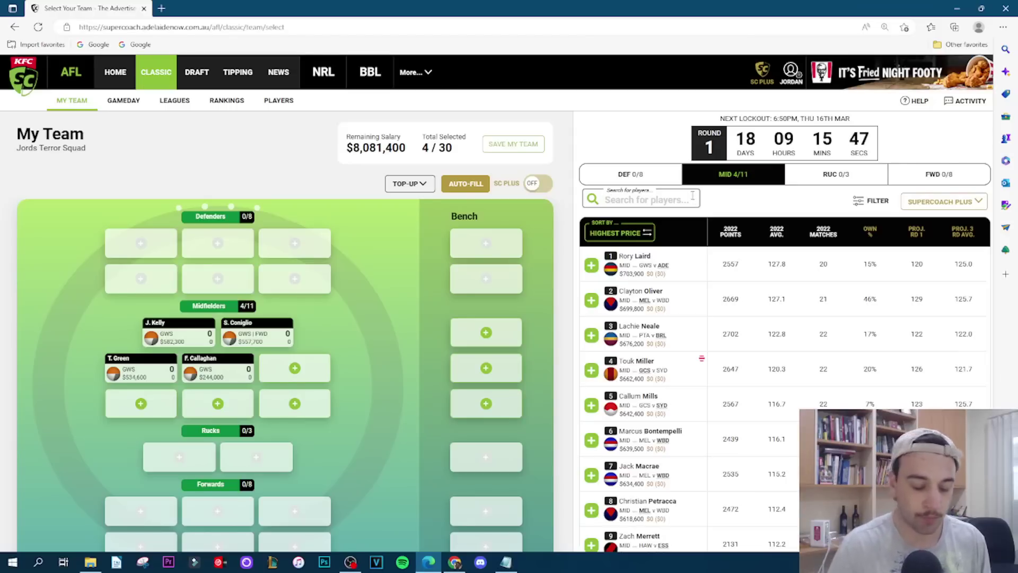
- Search 'whi' and 'ash' to add Lachie Whitfield and Lachie Ash to the midfield
type("whi")
left_click(592, 264)
double_click(641, 197)
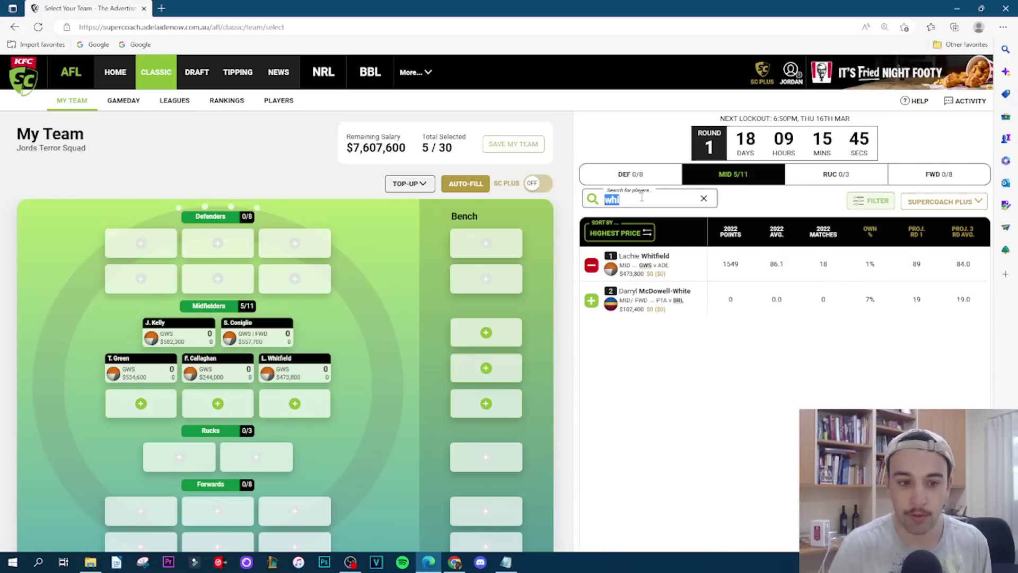
type("ash")
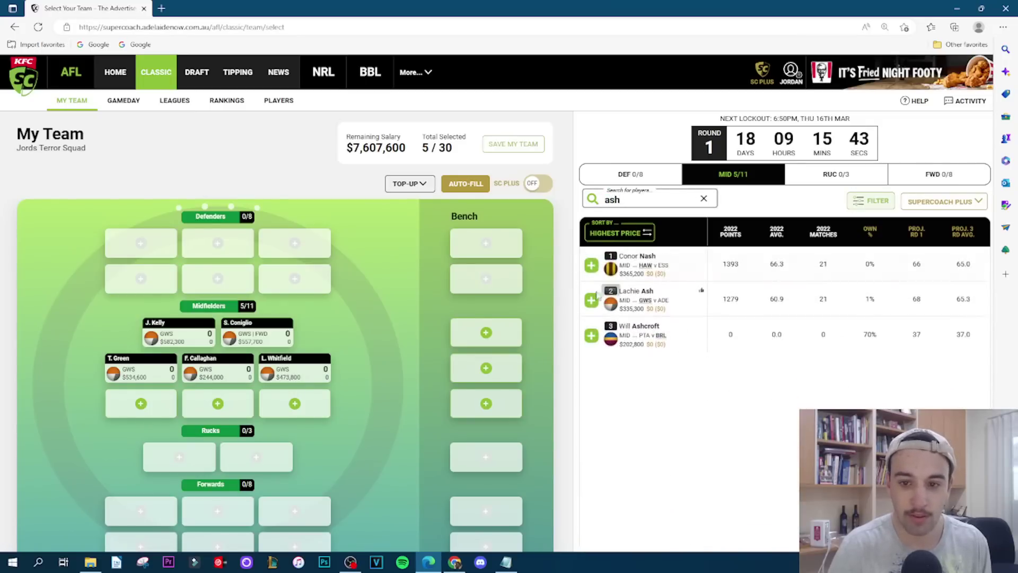
left_click(591, 300)
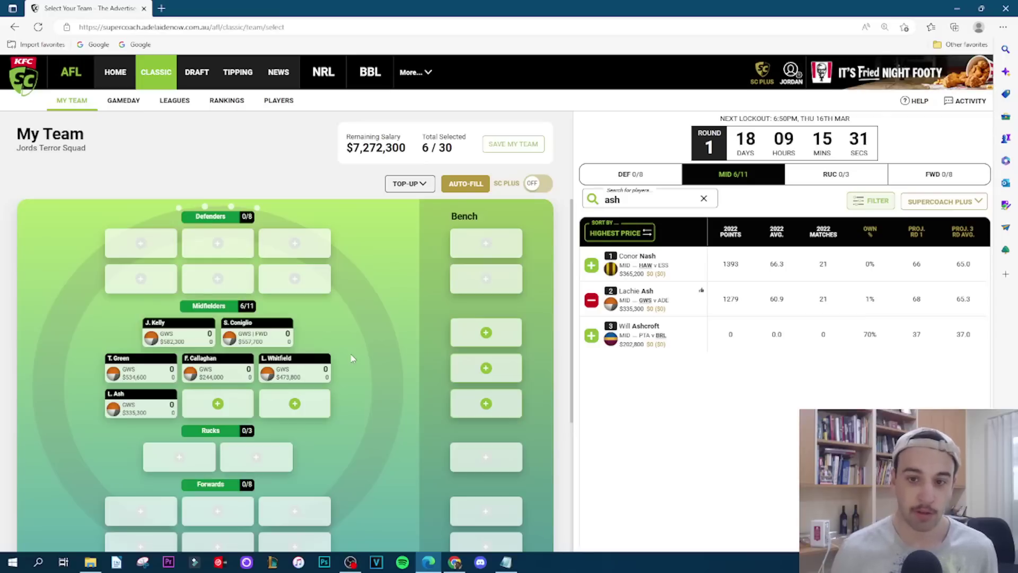
left_click(703, 199)
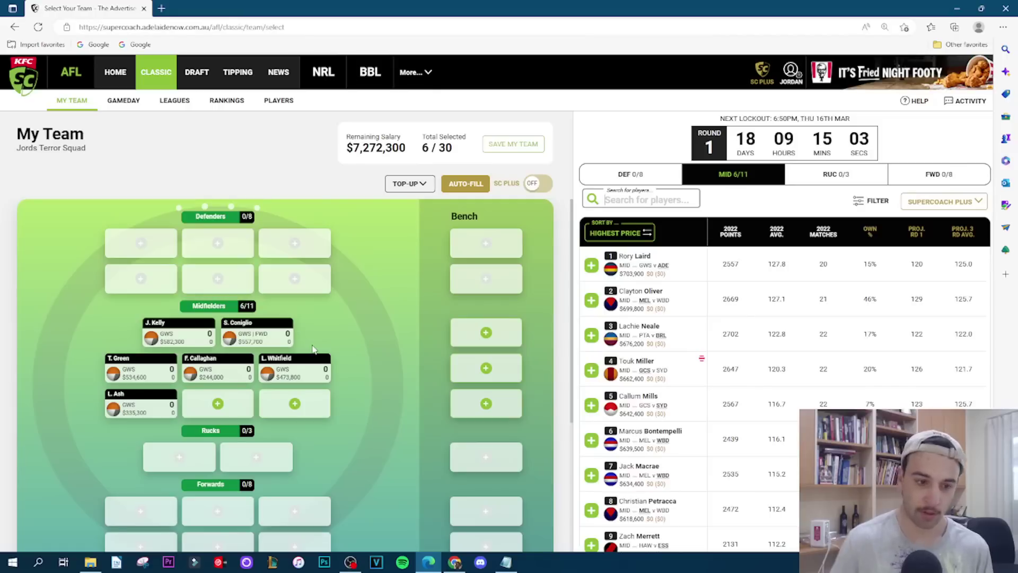
- Remove Lachie Ash from the midfield, re-add him via search 'ash', then clear the filter
mouse_move(139, 398)
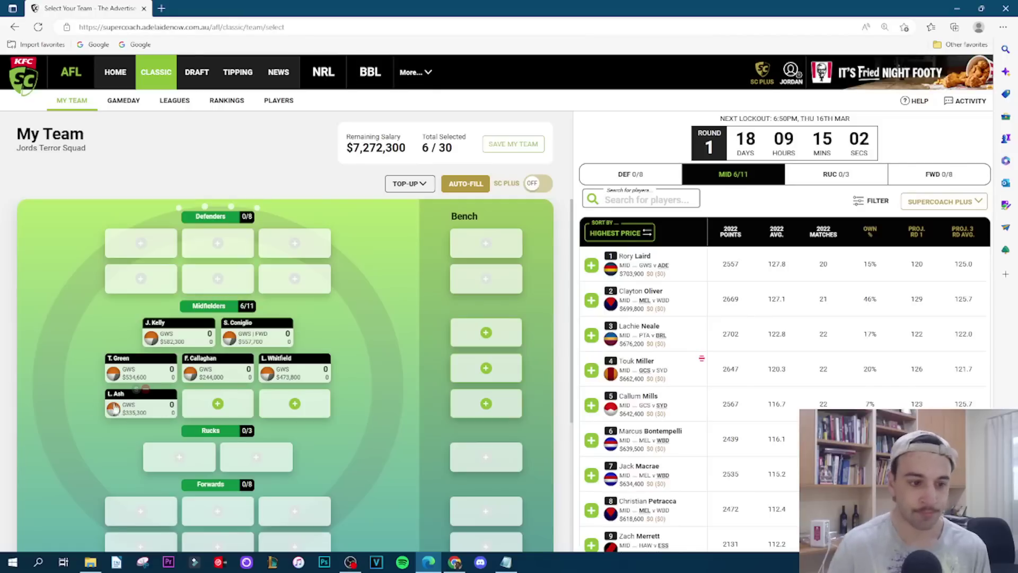
left_click(145, 390)
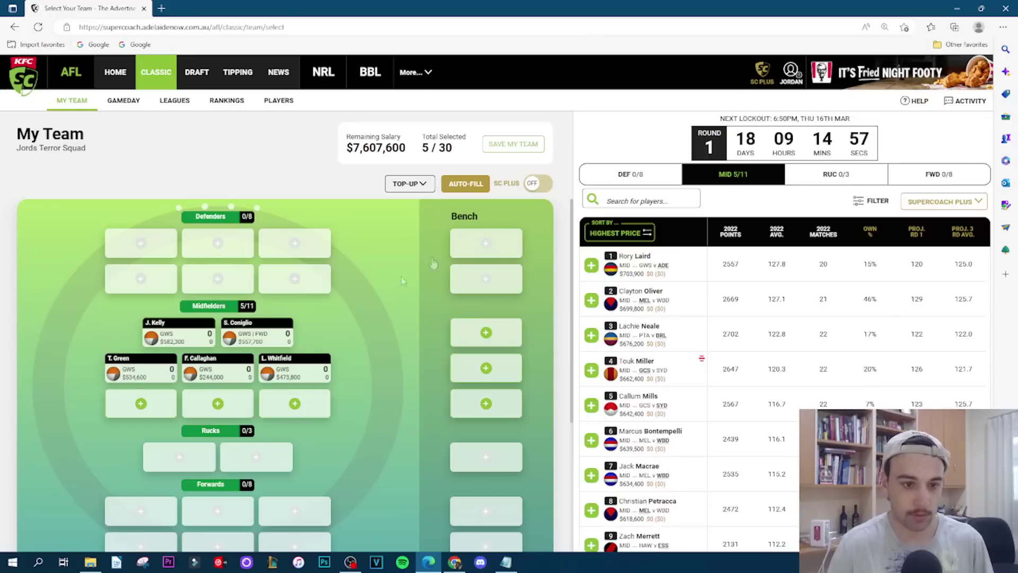
left_click(657, 200)
type("as")
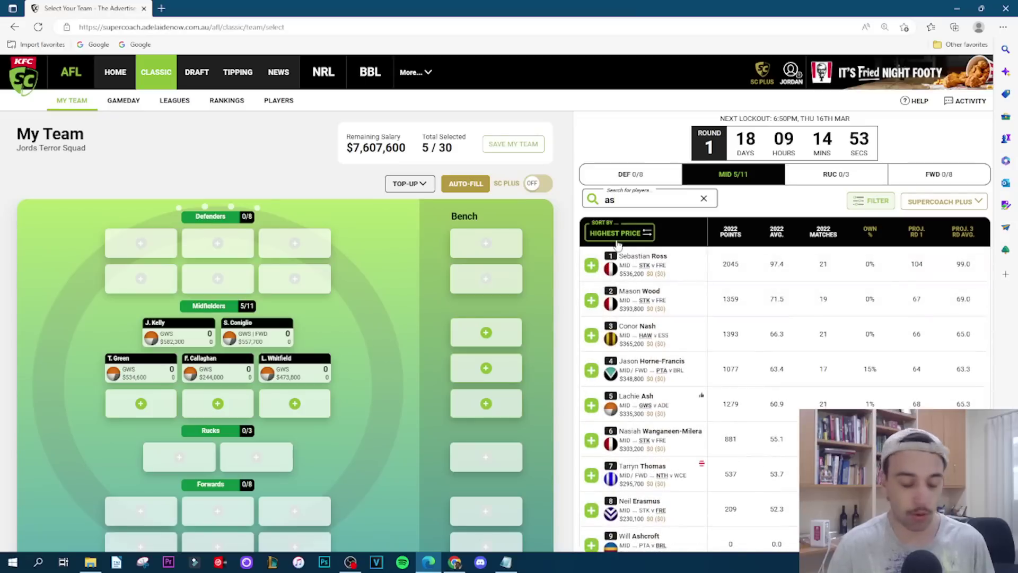
type("h")
left_click(591, 300)
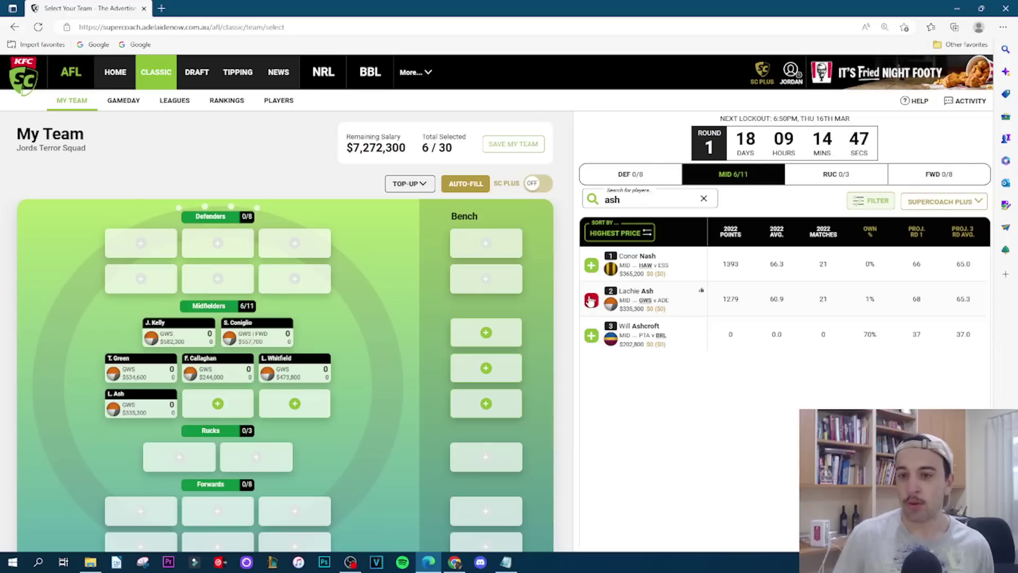
left_click(704, 198)
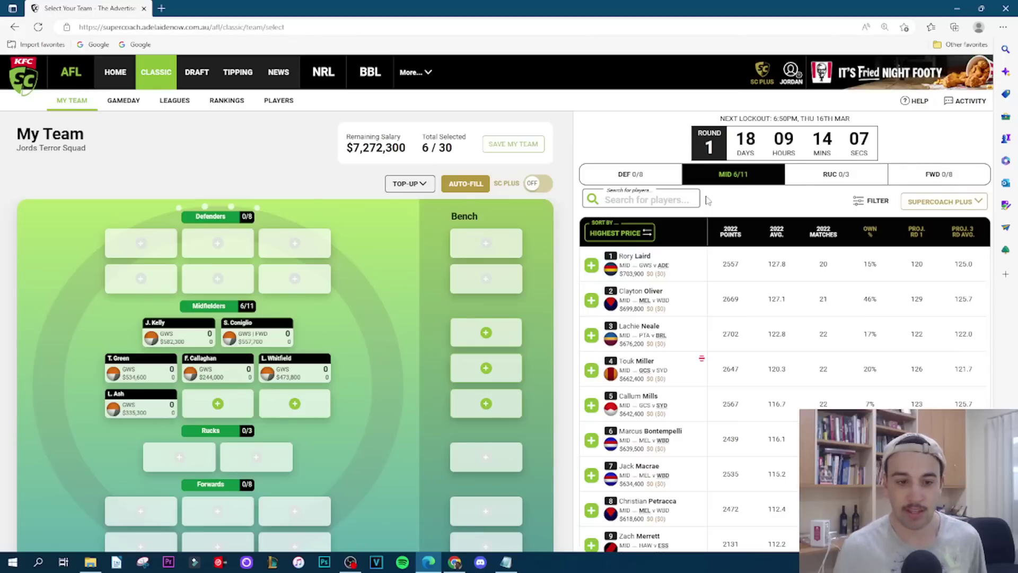
scroll(597, 419, "down", 1)
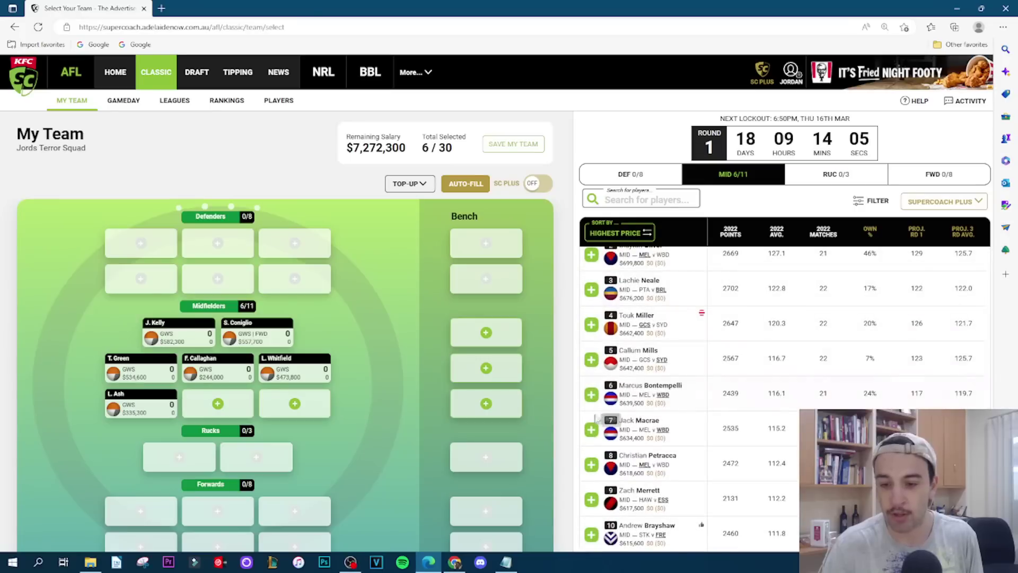
- Add Jack Macrae from the midfielder list, leaving $6,637,900
left_click(585, 424)
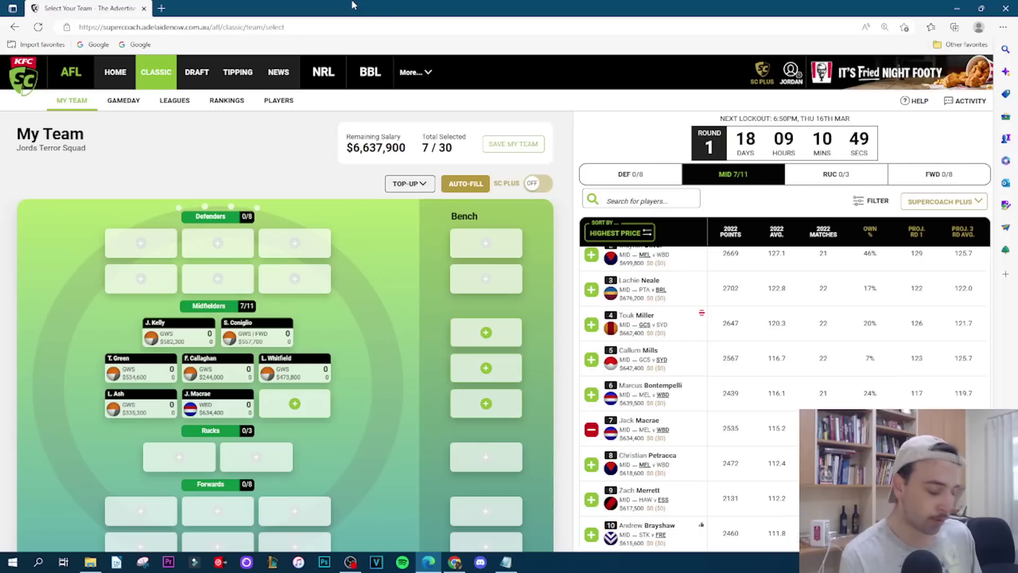
- Add Marcus Bontempelli as the eighth midfielder, leaving $5,998,400
left_click(592, 394)
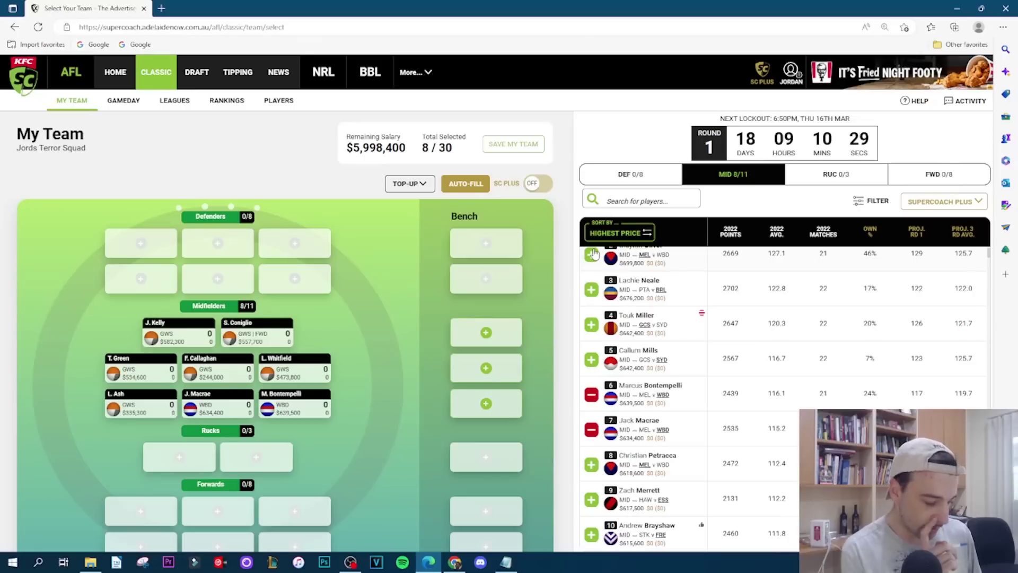
left_click(647, 199)
- Search 'tre' and add Adam Treloar as a bench midfielder, leaving $5,467,800
type("trl")
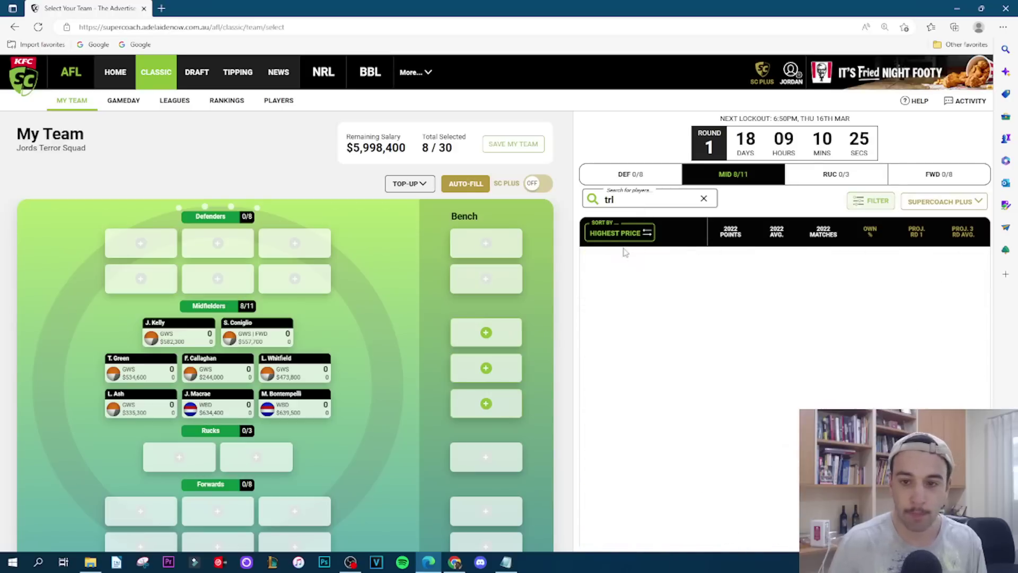
key("BackSpace")
type("e")
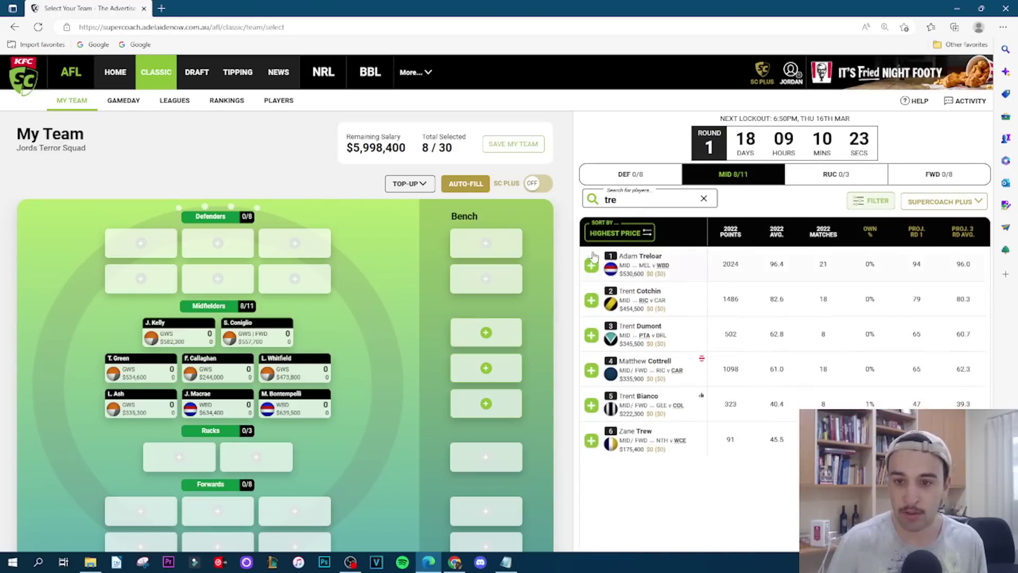
left_click(591, 264)
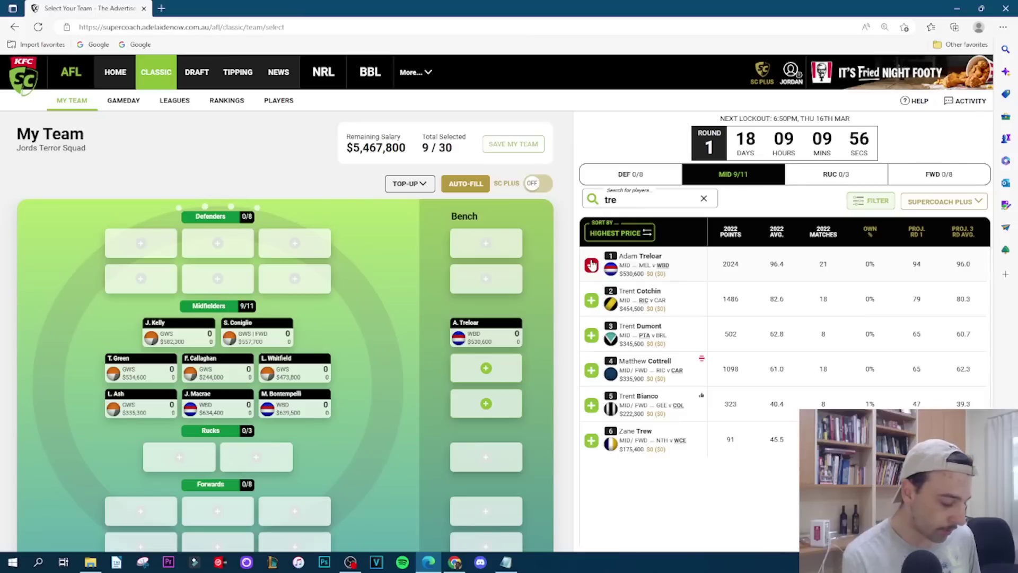
double_click(628, 197)
- Search 'ba' and add Bailey Smith to the bench midfield, leaving $4,925,100
type("bal")
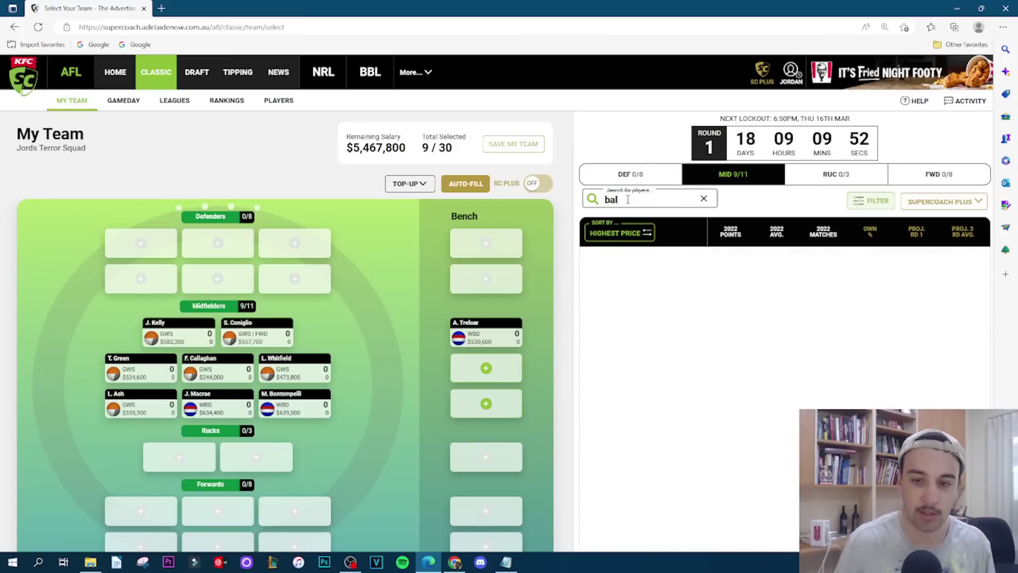
key("BackSpace")
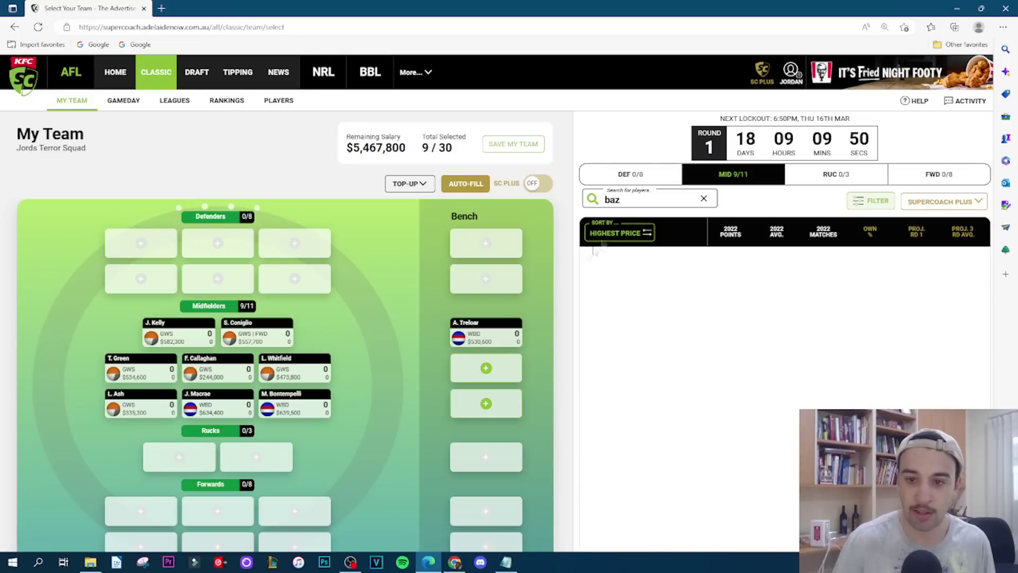
left_click(591, 264)
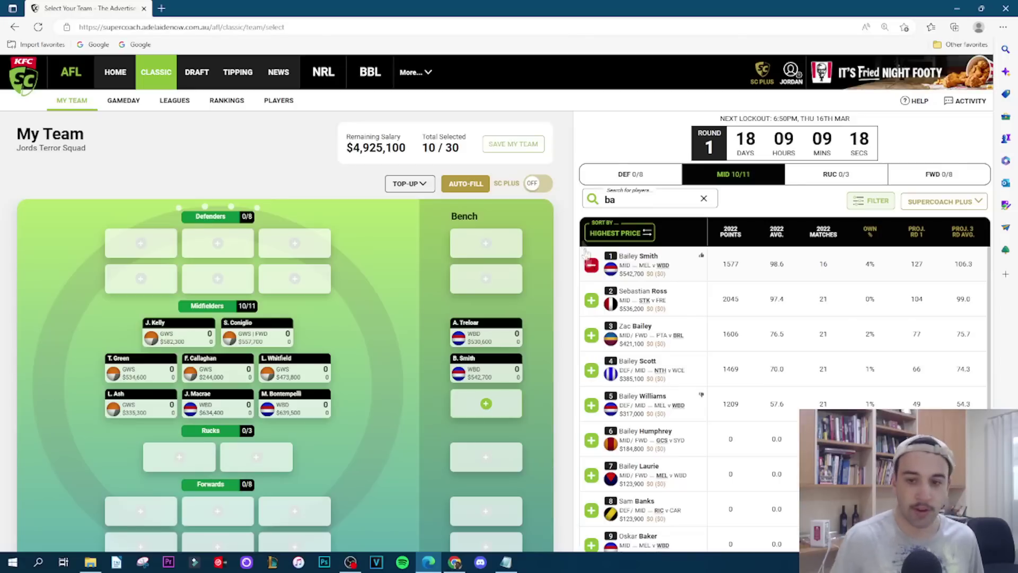
left_click(704, 199)
- Switch to the RUC list and add Tim English to the rucks, leaving $4,344,100
left_click(836, 174)
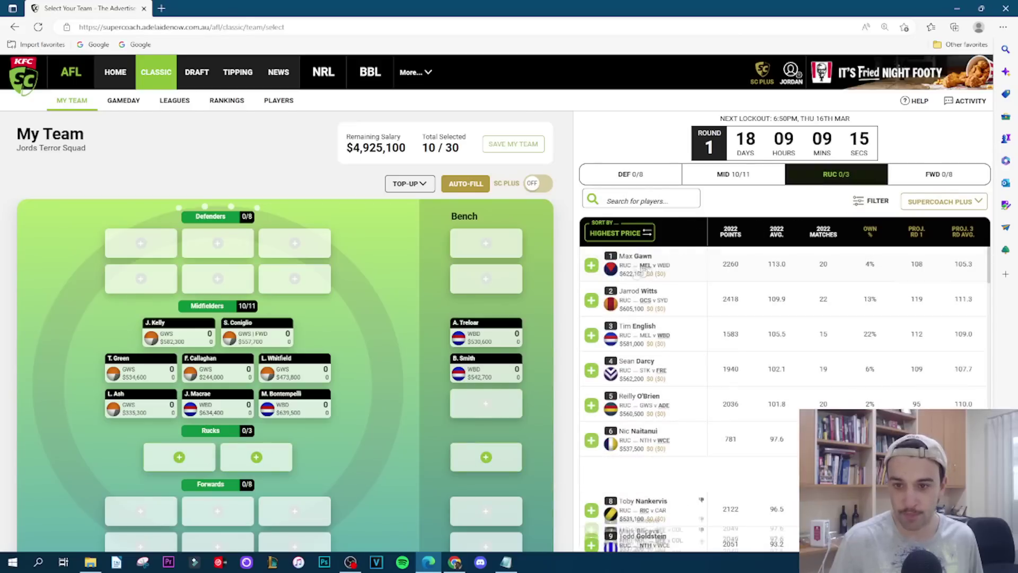
left_click(591, 336)
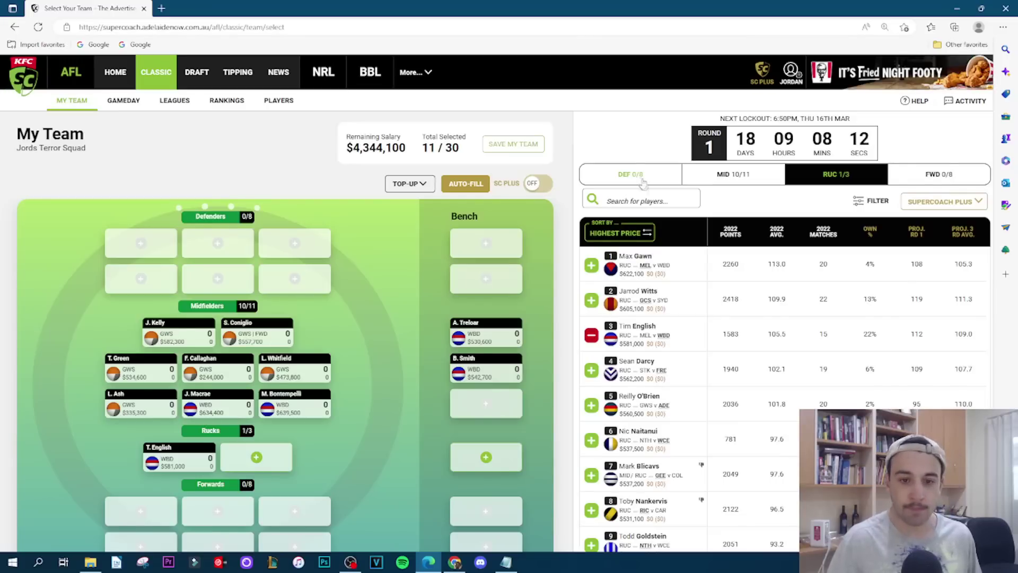
left_click(642, 194)
- Search 'osk' among midfielders and add Oskar Baker to the last bench midfield spot
type("os")
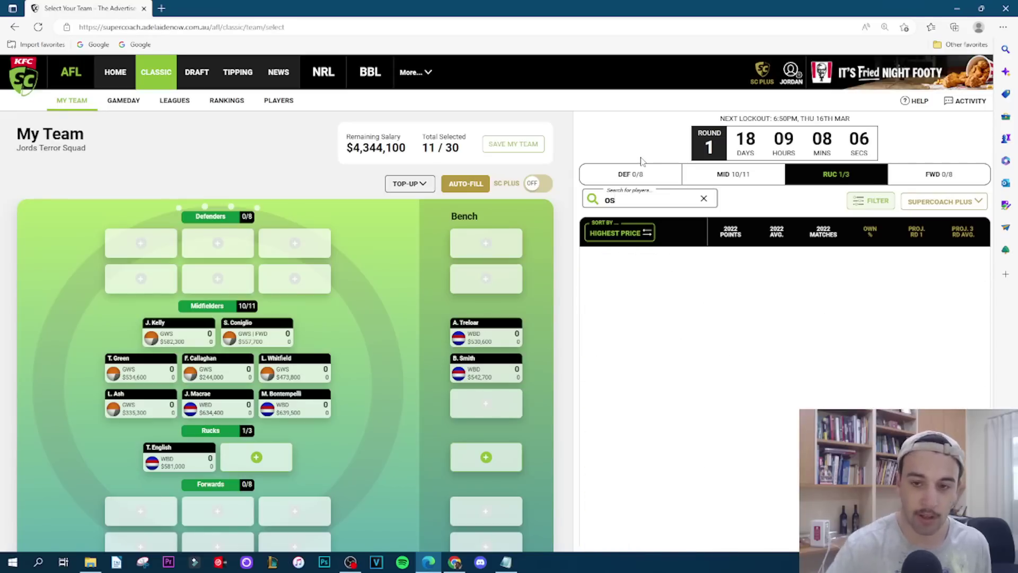
left_click(733, 174)
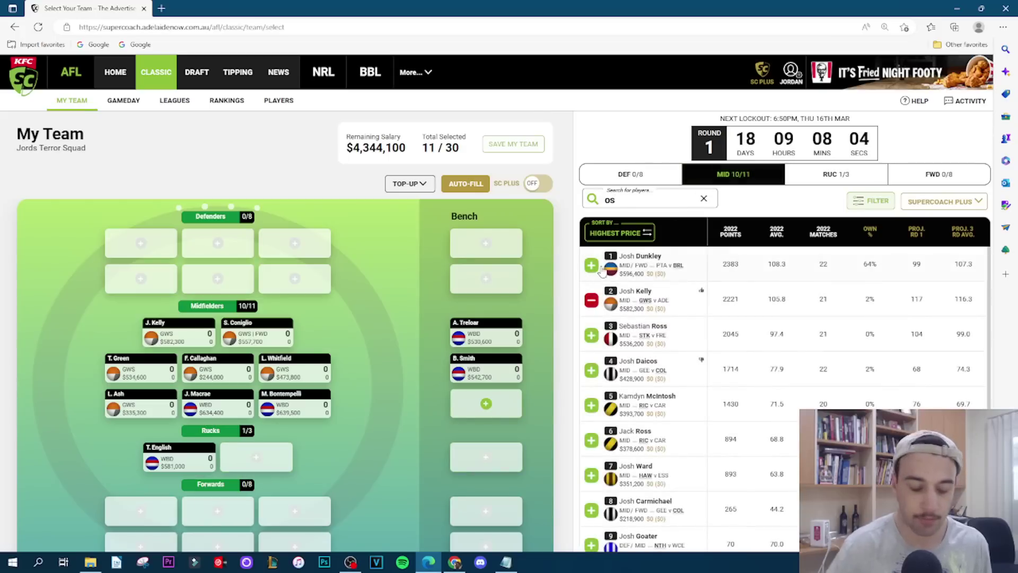
left_click(650, 201)
type("k")
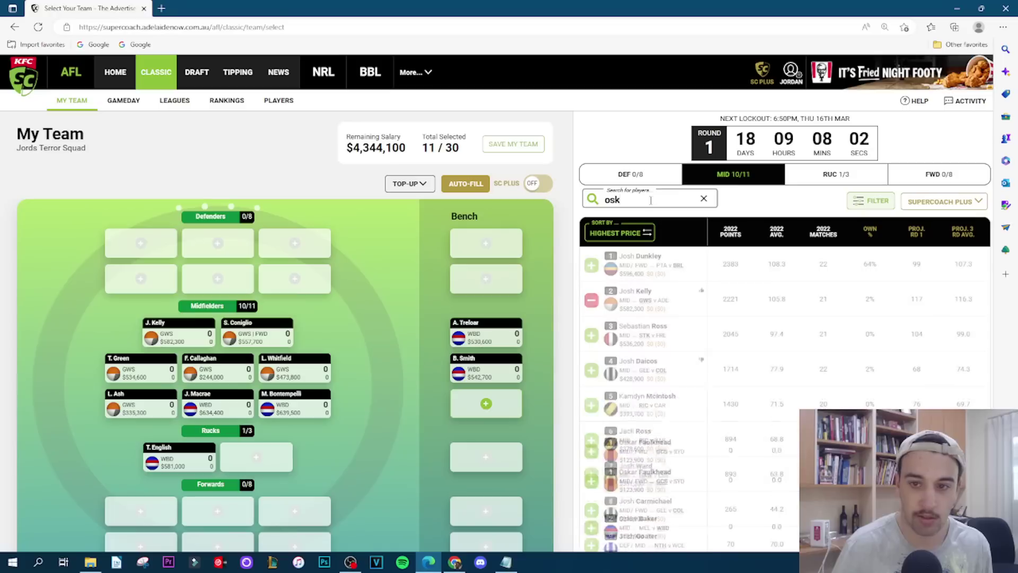
left_click(591, 301)
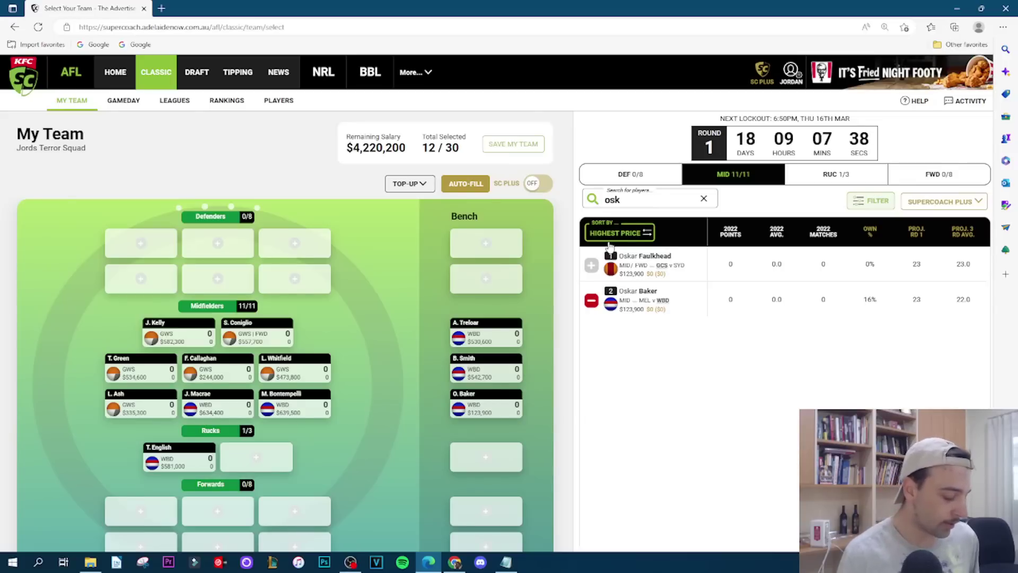
left_click(157, 248)
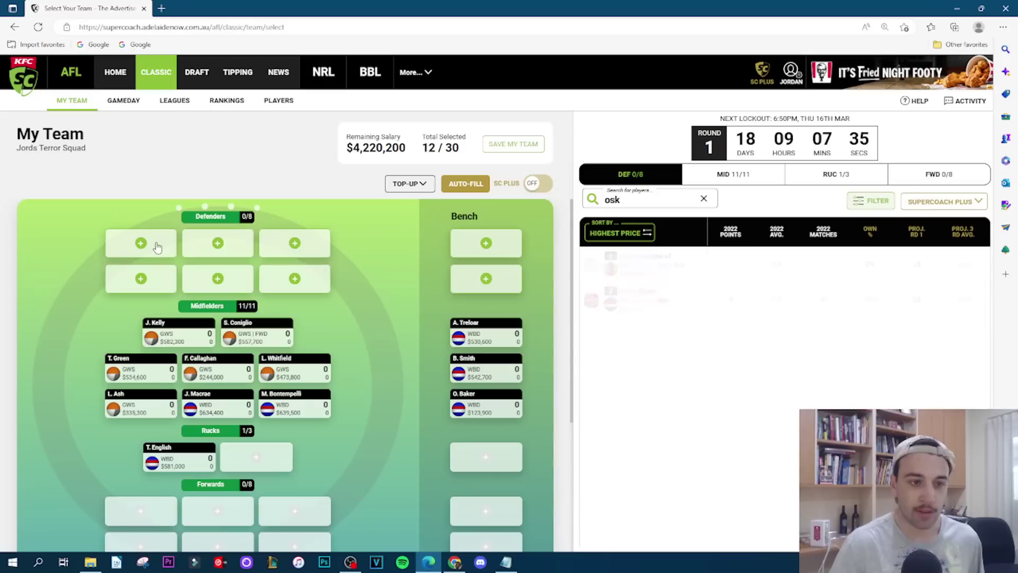
- Search forwards for 'mcl', add Toby McLean, then clear the search and list defenders
left_click(148, 510)
double_click(640, 202)
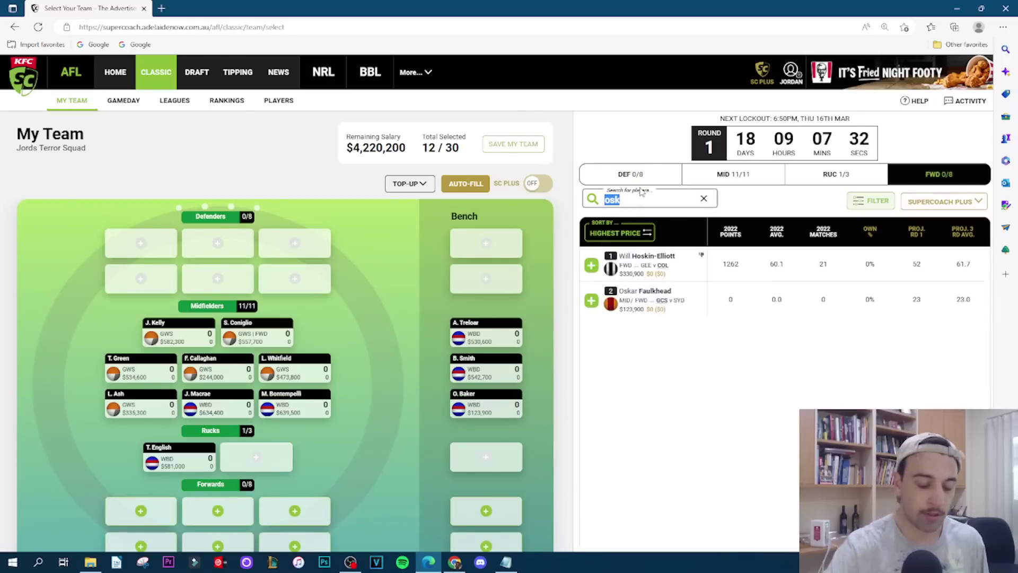
type("mc")
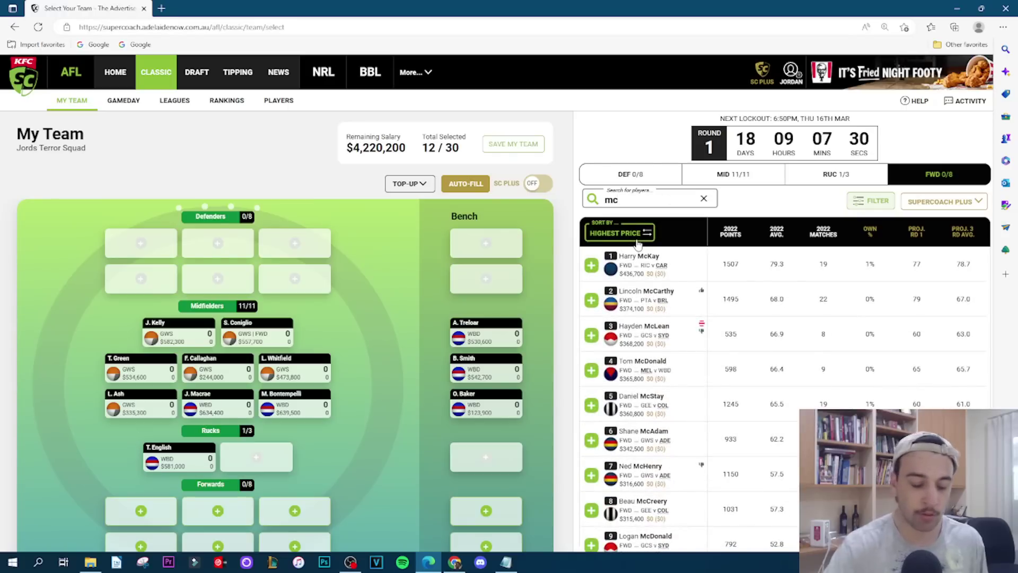
type("l")
left_click(591, 301)
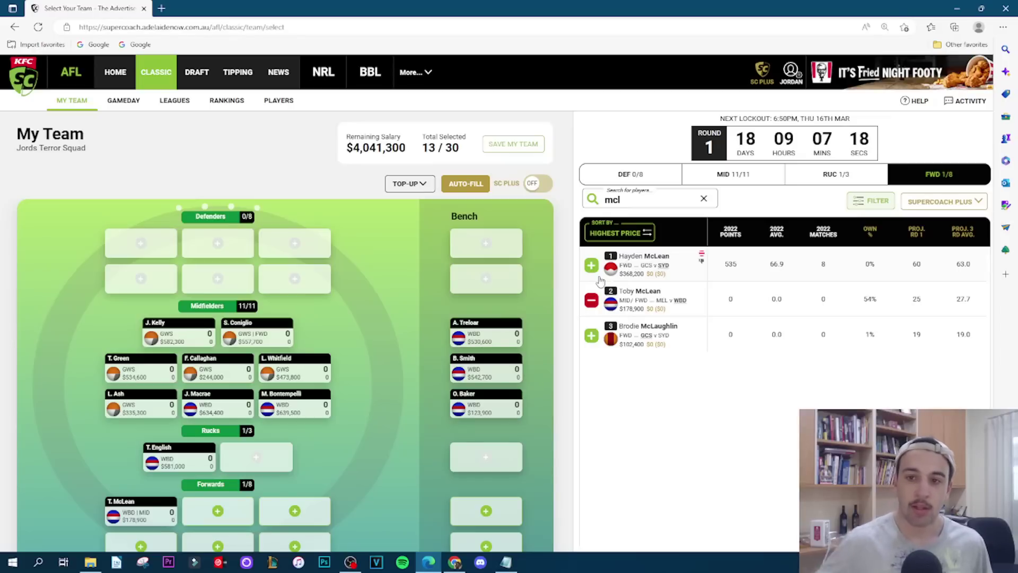
left_click(704, 199)
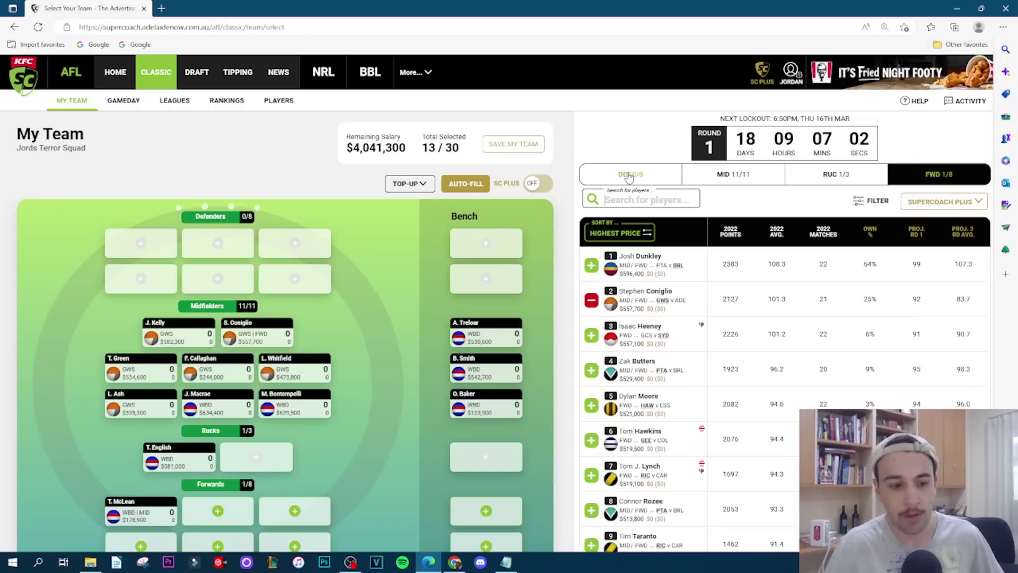
left_click(629, 175)
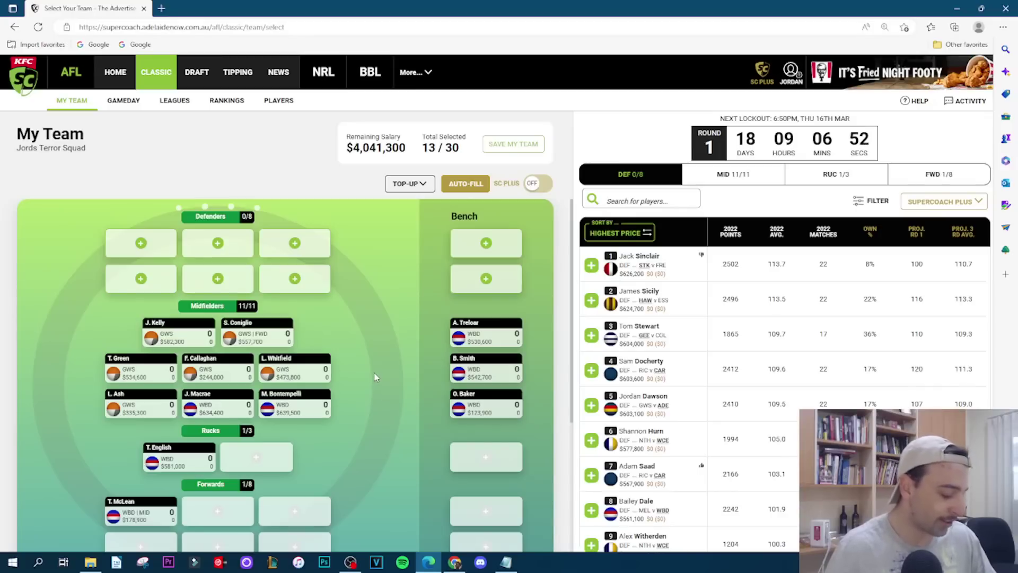
- Search 'dal', add Bailey Dale to the first defender spot, then clear the search
left_click(671, 202)
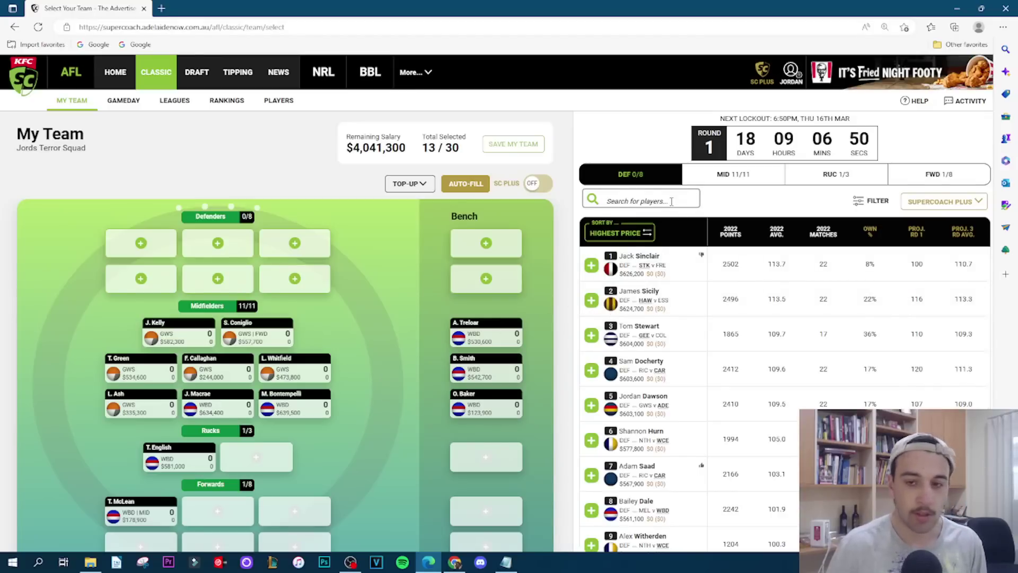
left_click(671, 201)
type("dal")
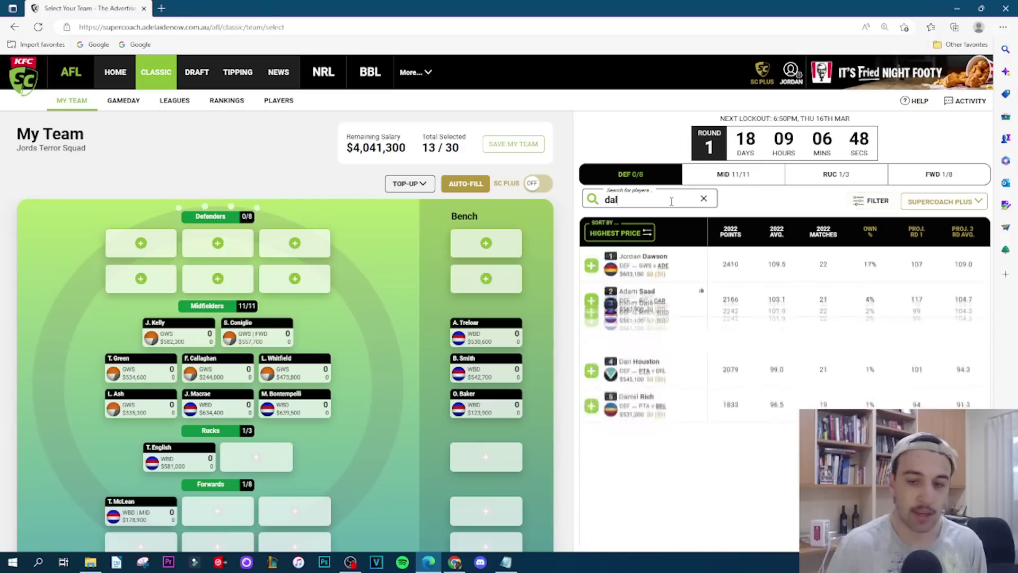
left_click(592, 265)
double_click(632, 196)
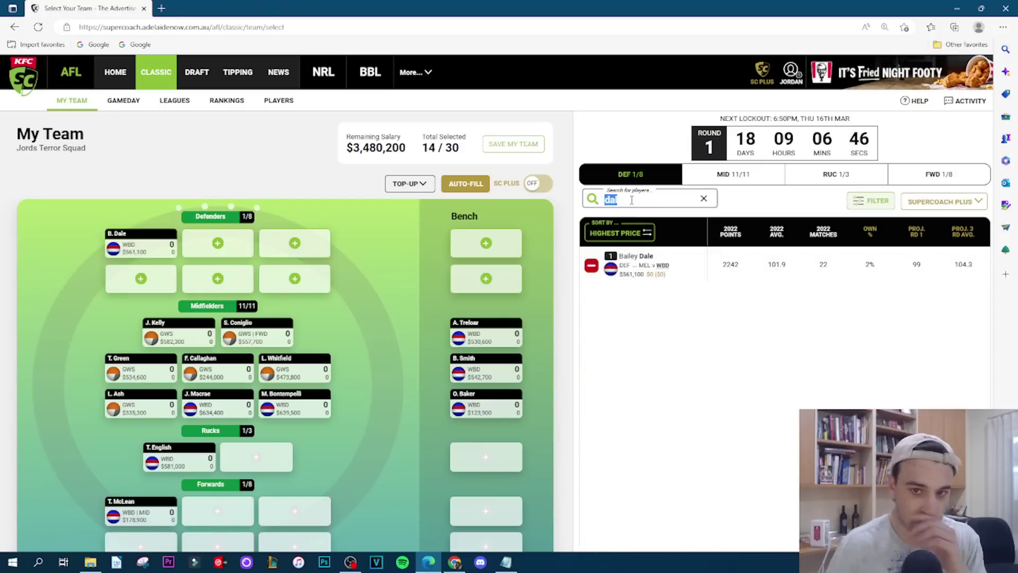
key("BackSpace")
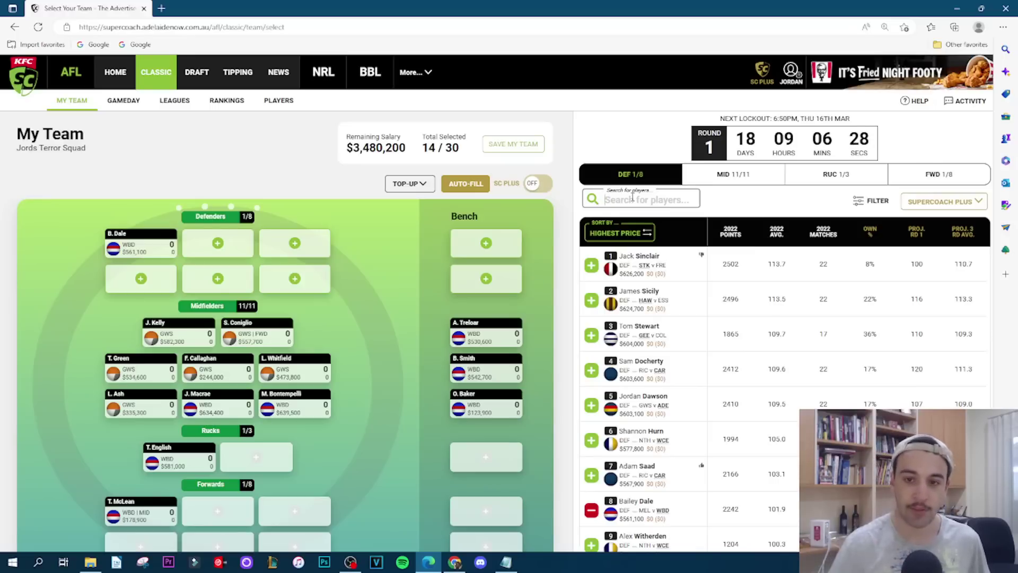
- Search 'cro', add Hayden Crozier as second defender, then clear the search
type("cro")
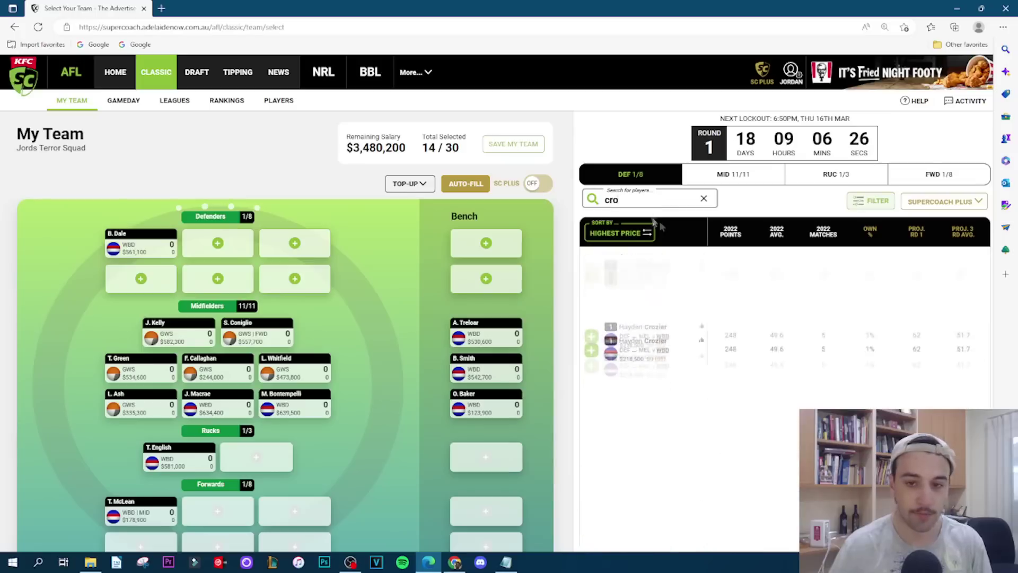
left_click(592, 265)
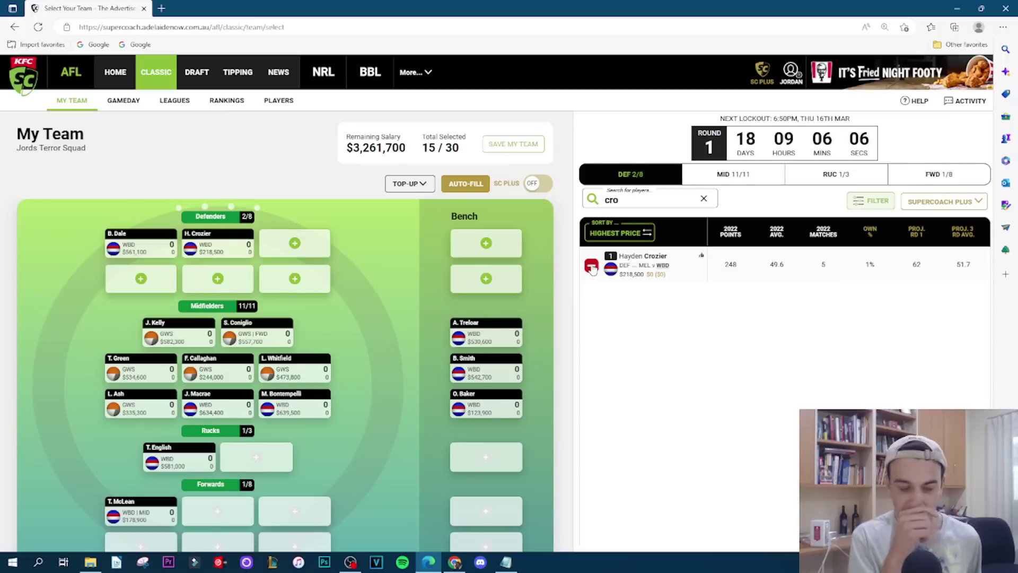
left_click(707, 200)
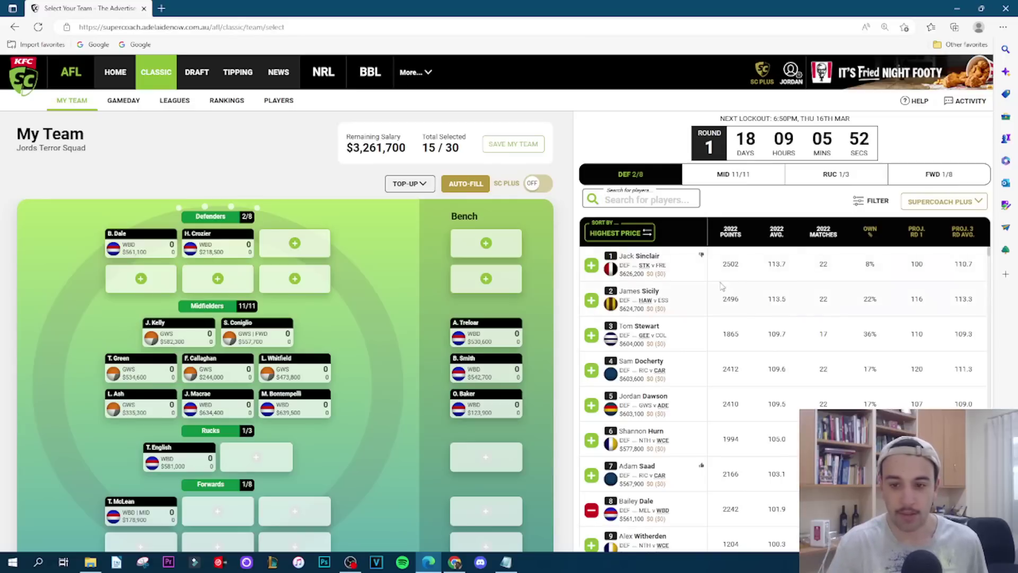
mouse_move(214, 248)
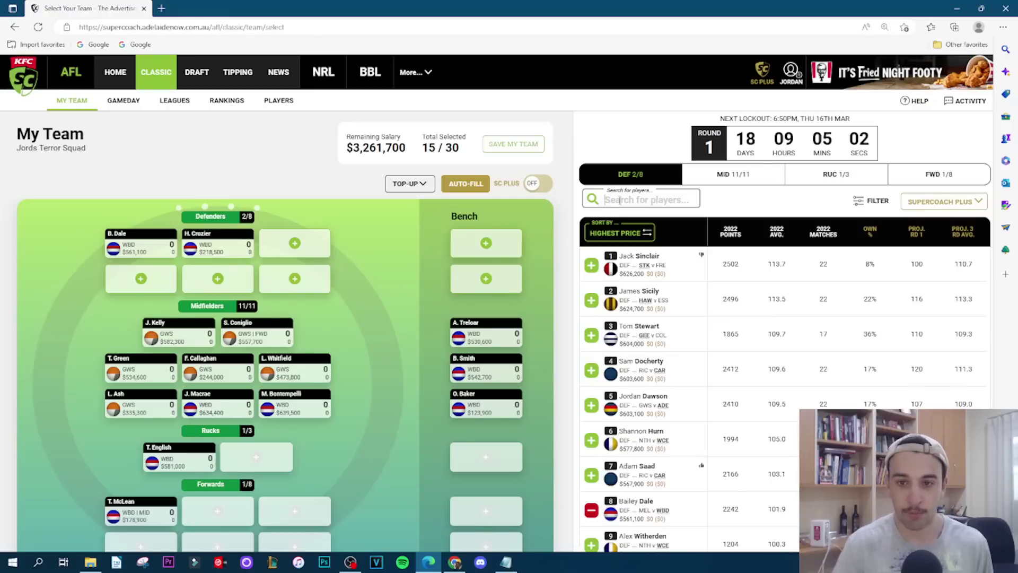
- Search 'rich', add Ed Richards as third defender leaving $2,801,300, then clear the search
type("rich")
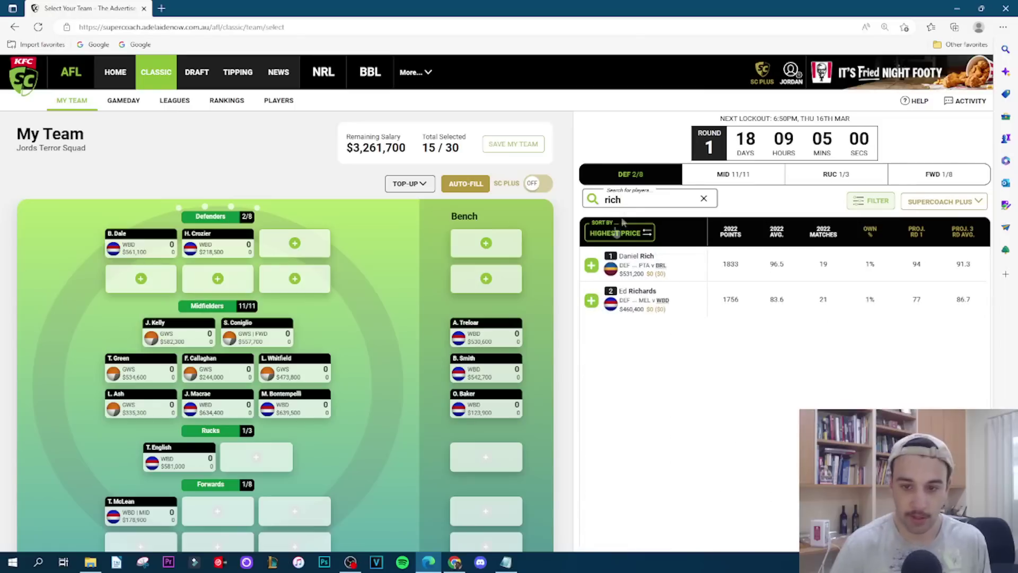
left_click(592, 301)
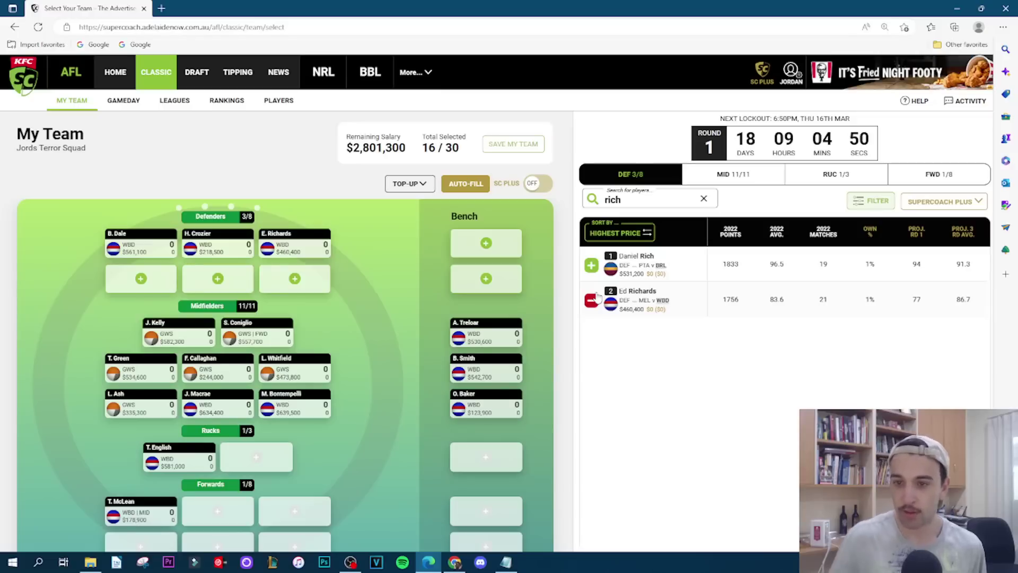
left_click(704, 199)
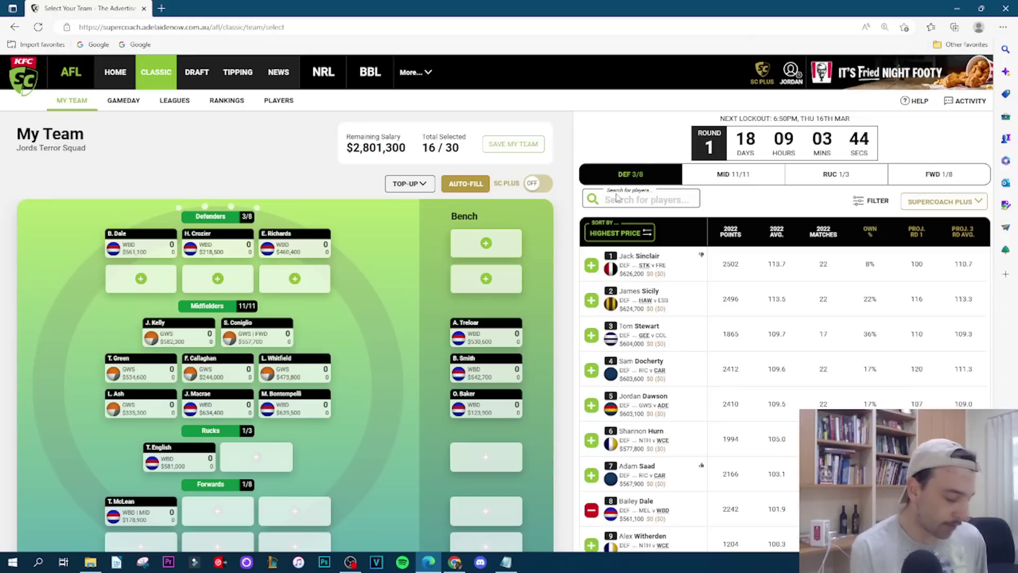
- Search 'jon', add Liam Jones as fourth defender leaving $2,573,200, then clear the search
type("jon")
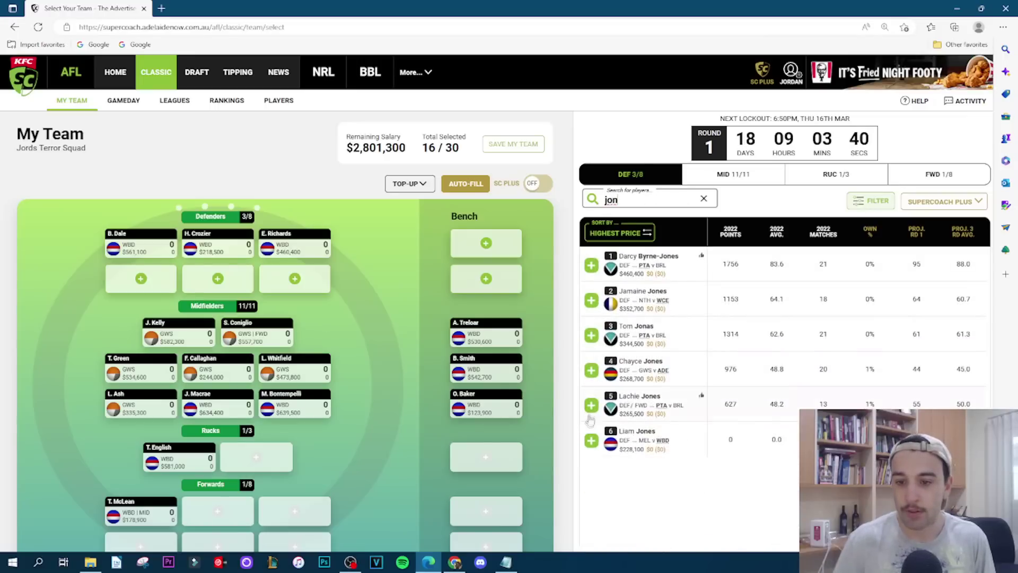
left_click(592, 440)
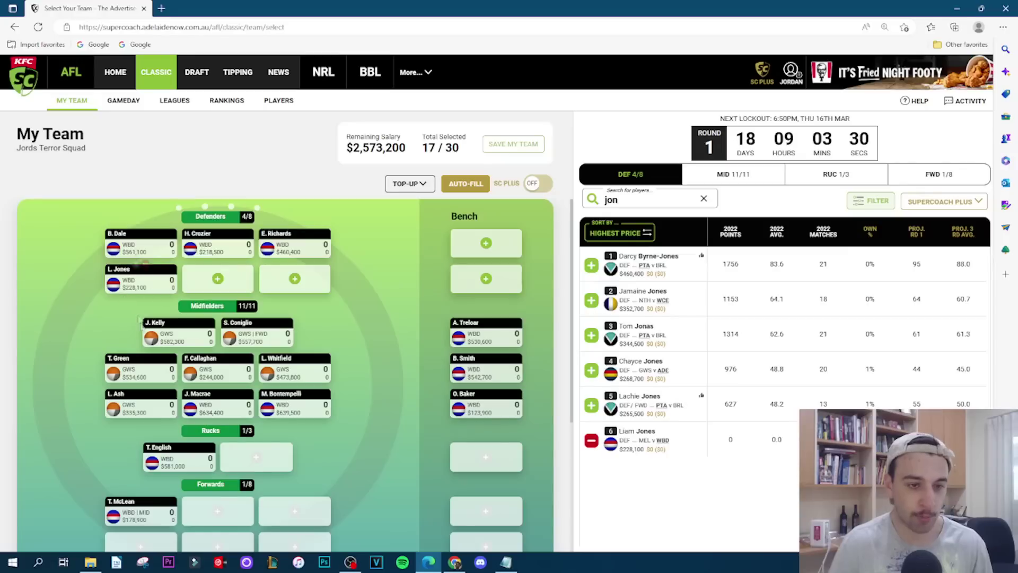
mouse_move(148, 294)
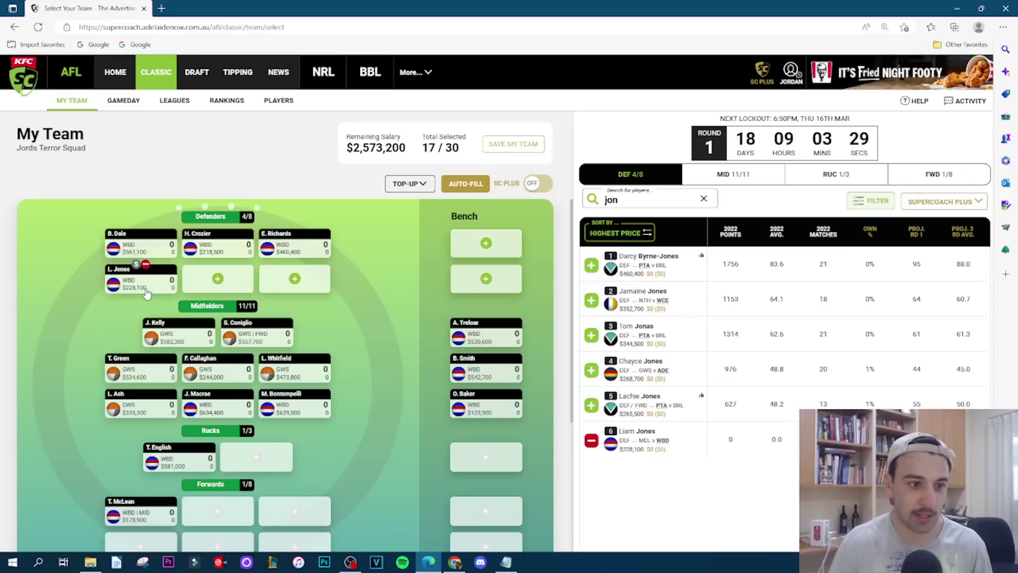
left_click(706, 199)
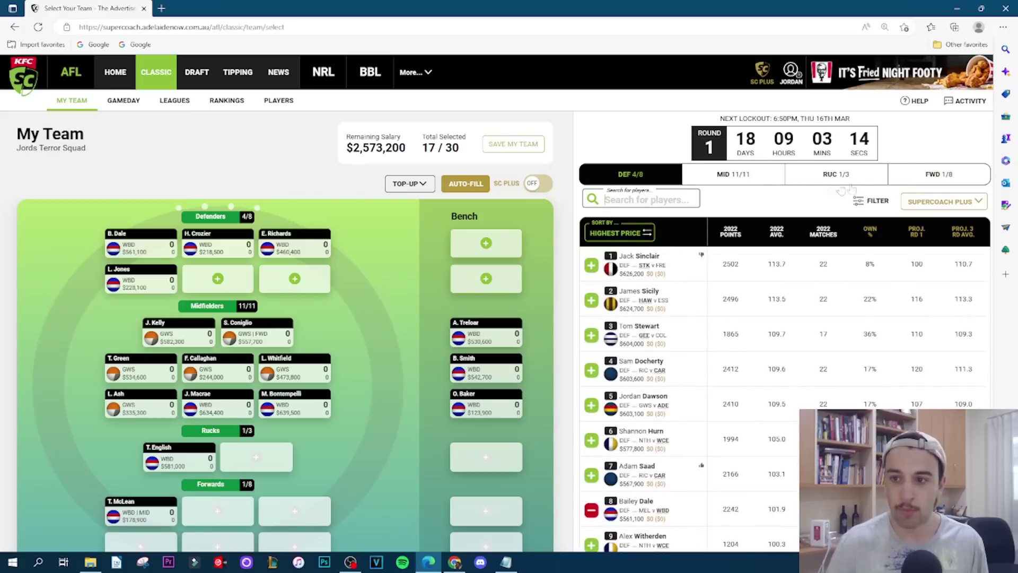
left_click(920, 173)
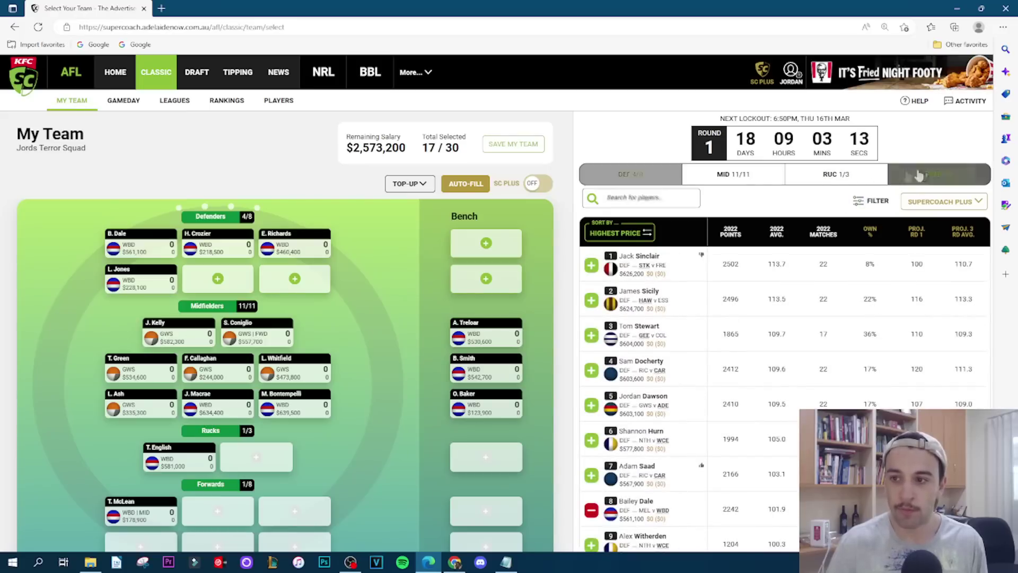
left_click(636, 204)
type("arr")
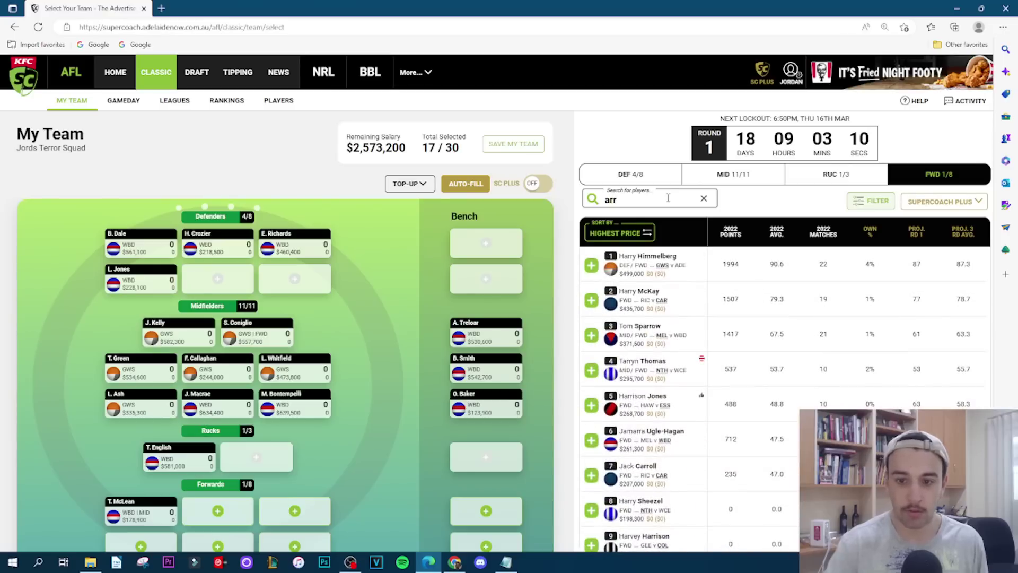
key("BackSpace")
type("th")
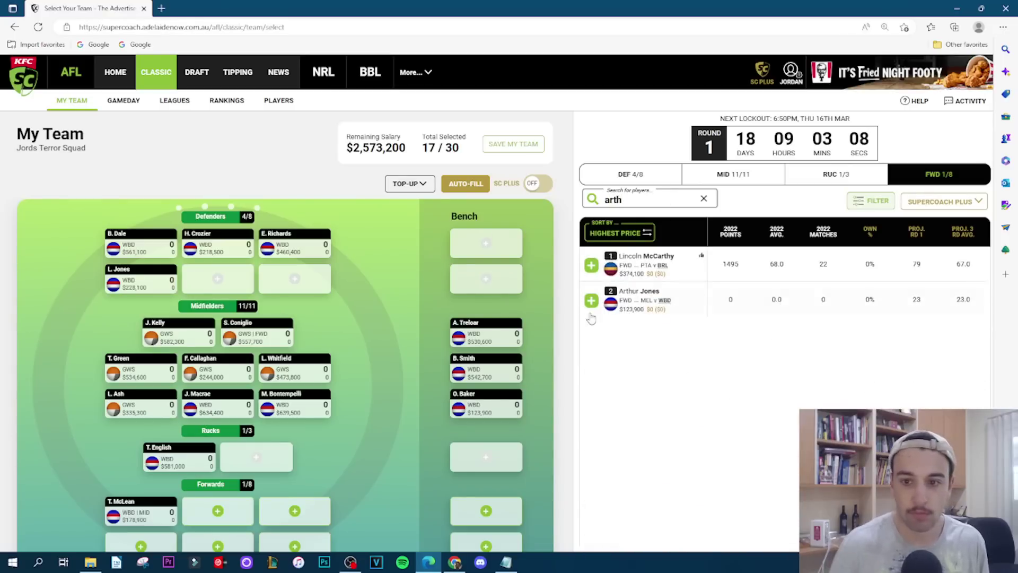
left_click(591, 300)
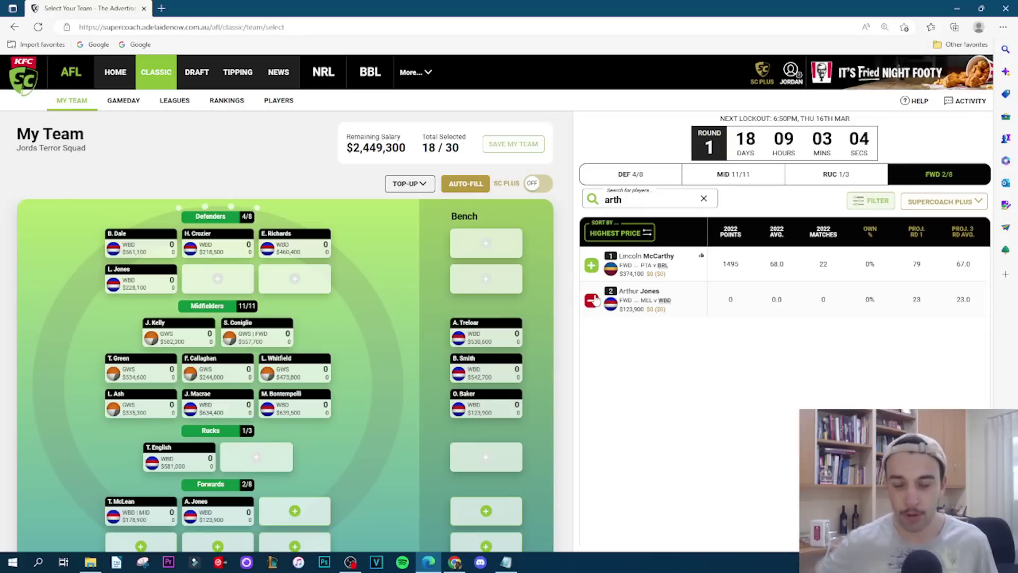
left_click(704, 199)
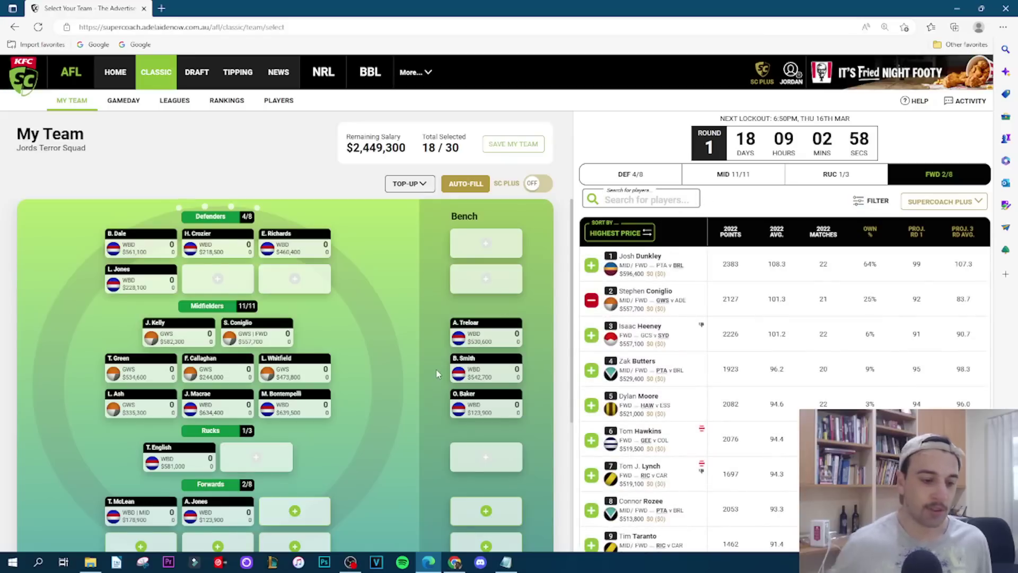